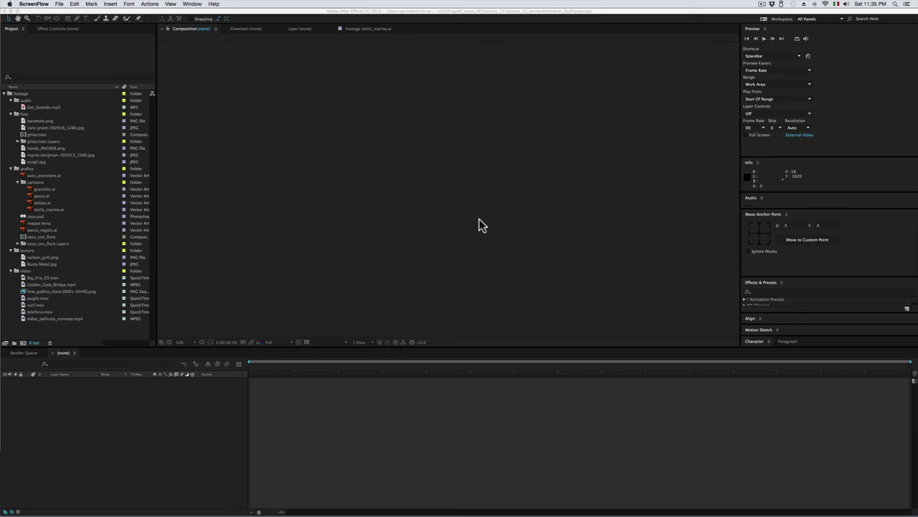
{"action": "left_click", "coordinate": [286, 52]}
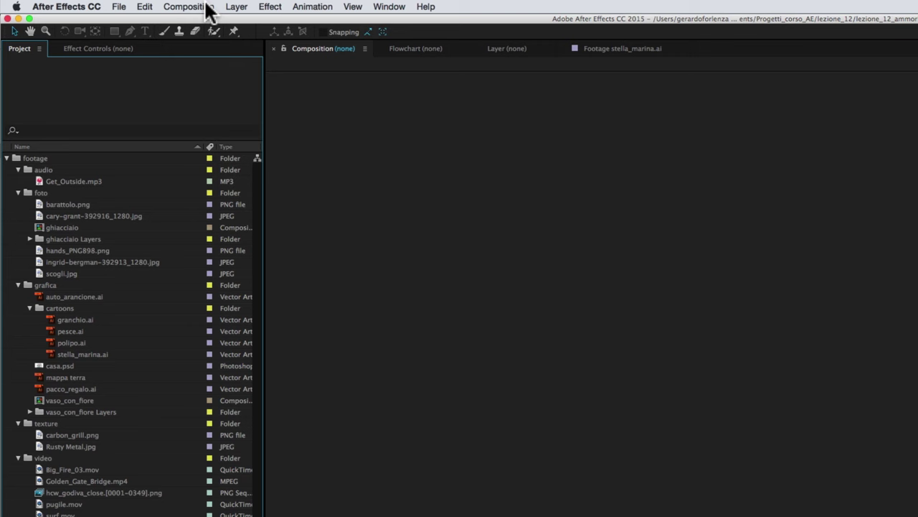
{"action": "left_click", "coordinate": [196, 7]}
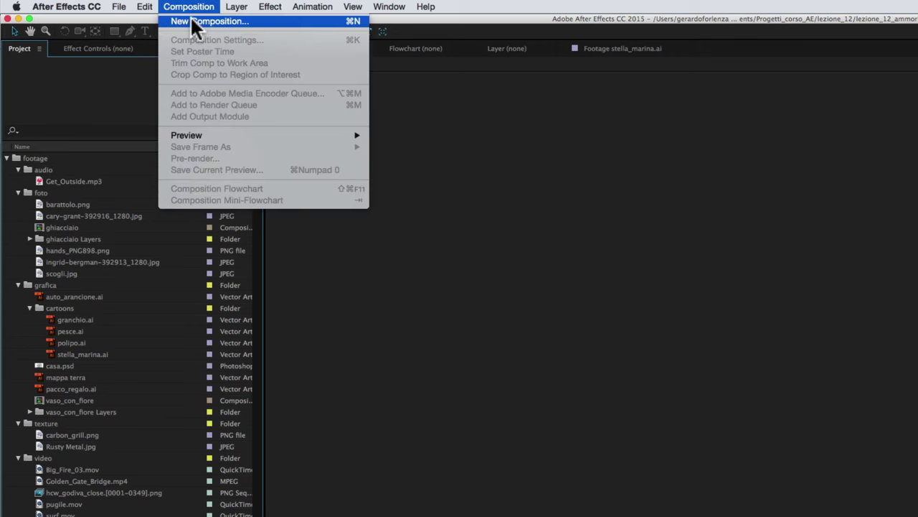
{"action": "left_click", "coordinate": [192, 21]}
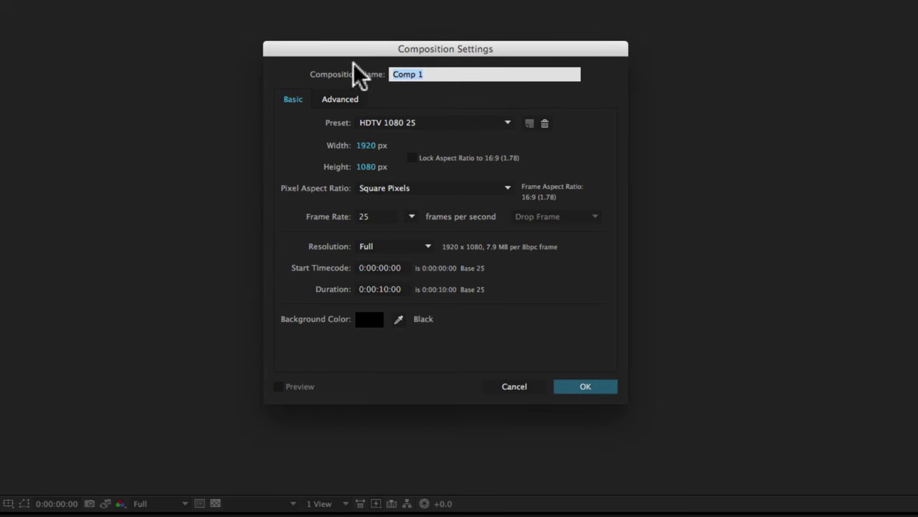
{"action": "type", "text": "amm"}
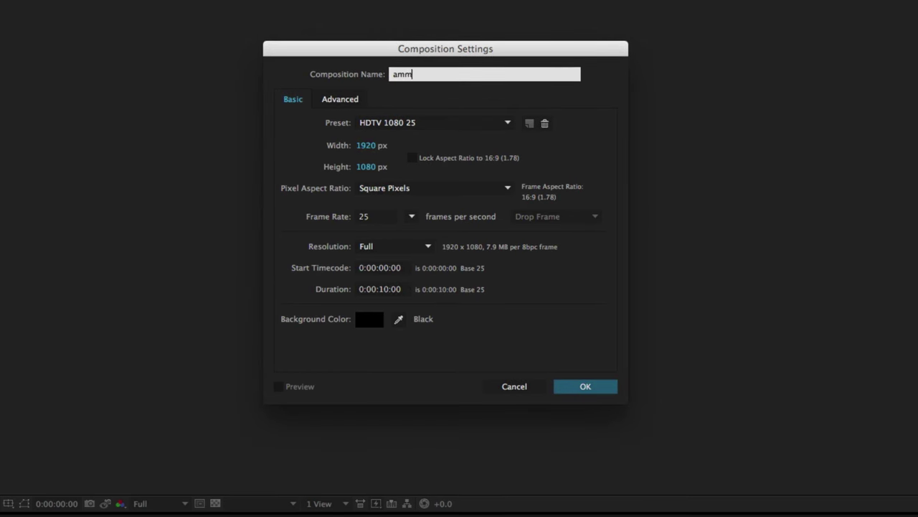
{"action": "type", "text": "orbidimento_key"}
{"action": "type", "text": "frames"}
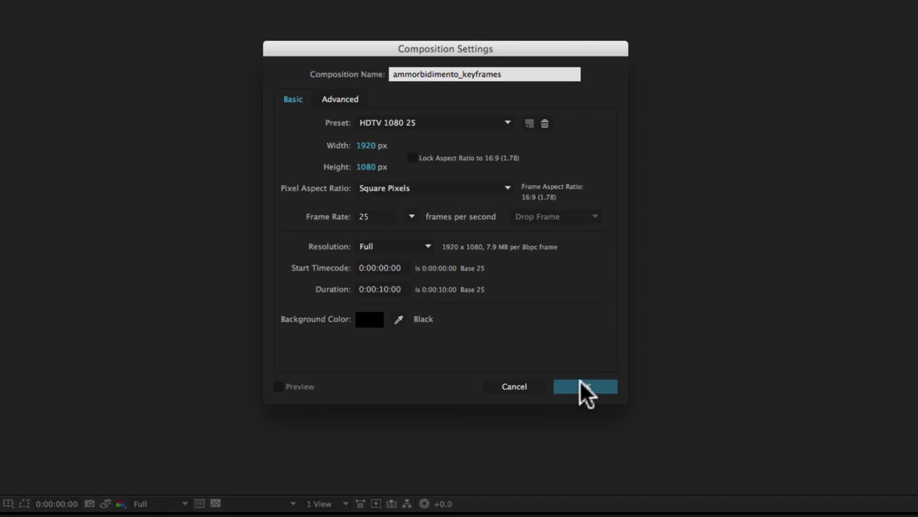
{"action": "left_click", "coordinate": [413, 120]}
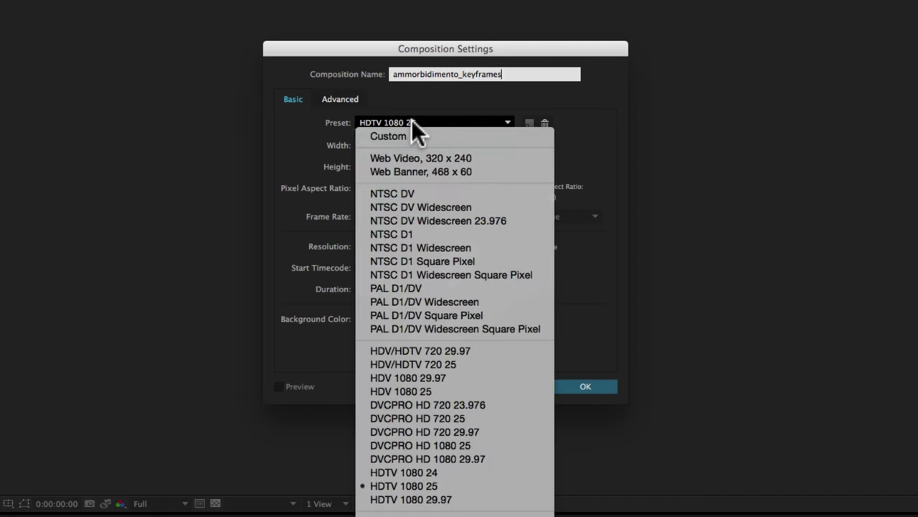
{"action": "left_click", "coordinate": [404, 486]}
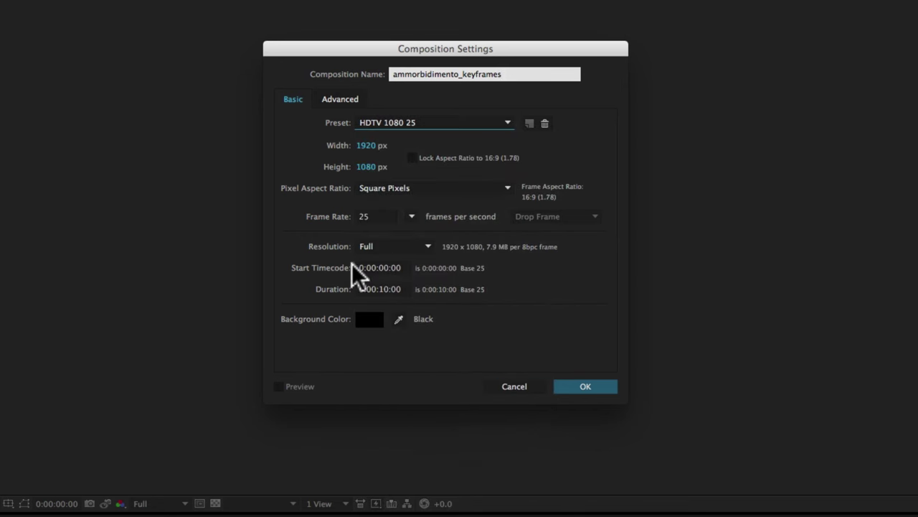
{"action": "left_click_drag", "start_coordinate": [386, 289], "coordinate": [378, 290]}
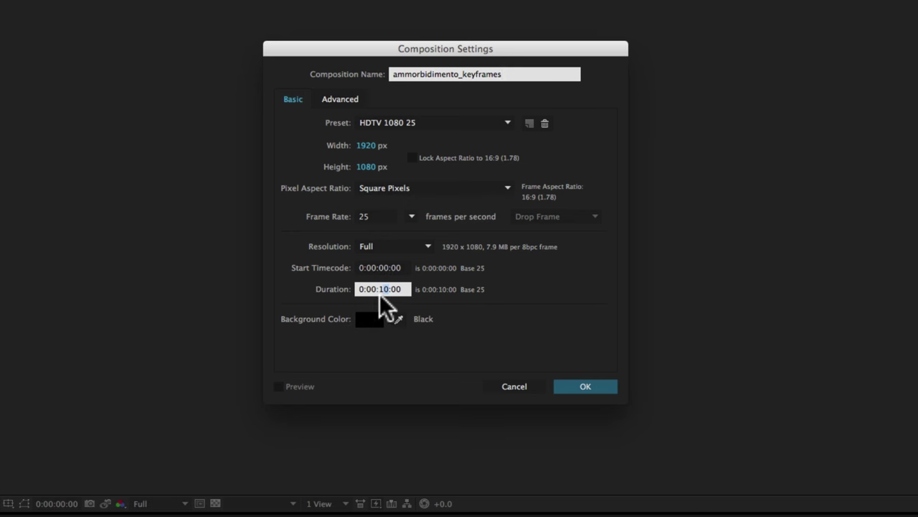
{"action": "left_click_drag", "start_coordinate": [389, 289], "coordinate": [402, 289]}
{"action": "left_click", "coordinate": [586, 386]}
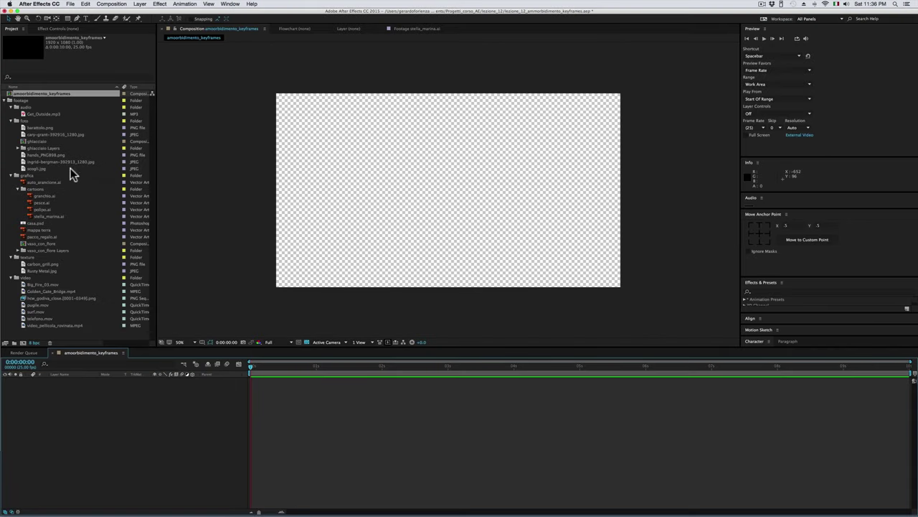
Step: Drag auto_arancione.ai into the viewer, scale it down proportionally, and move it to the left edge
{"action": "mouse_move", "coordinate": [23, 182]}
{"action": "left_mouse_down"}
{"action": "mouse_move", "coordinate": [283, 202]}
{"action": "mouse_move", "coordinate": [444, 193]}
{"action": "left_mouse_up"}
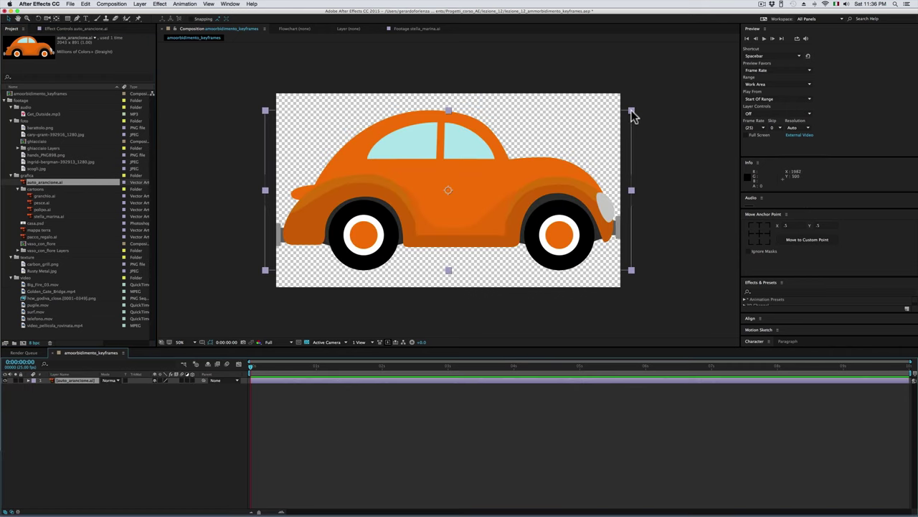
{"action": "left_click_drag", "start_coordinate": [631, 111], "coordinate": [479, 171]}
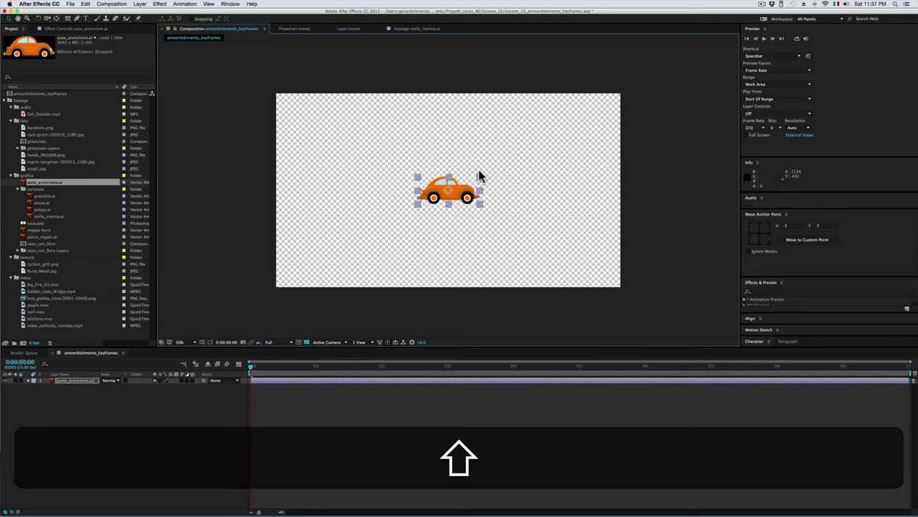
{"action": "left_click_drag", "start_coordinate": [478, 171], "coordinate": [472, 175]}
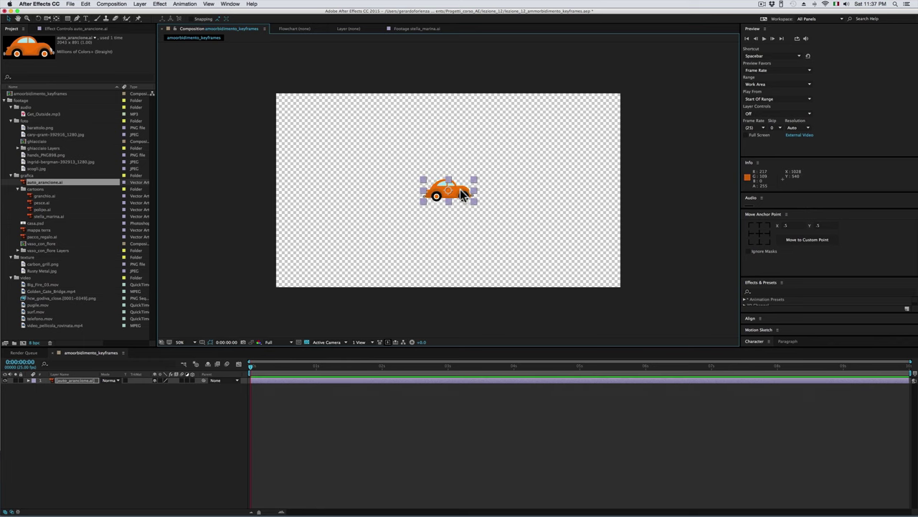
{"action": "left_click_drag", "start_coordinate": [462, 195], "coordinate": [321, 191]}
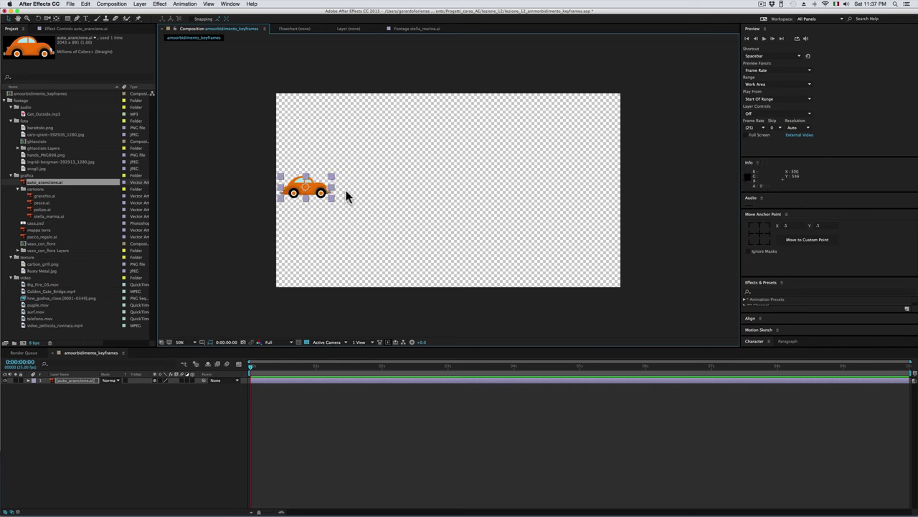
{"action": "left_click", "coordinate": [28, 380]}
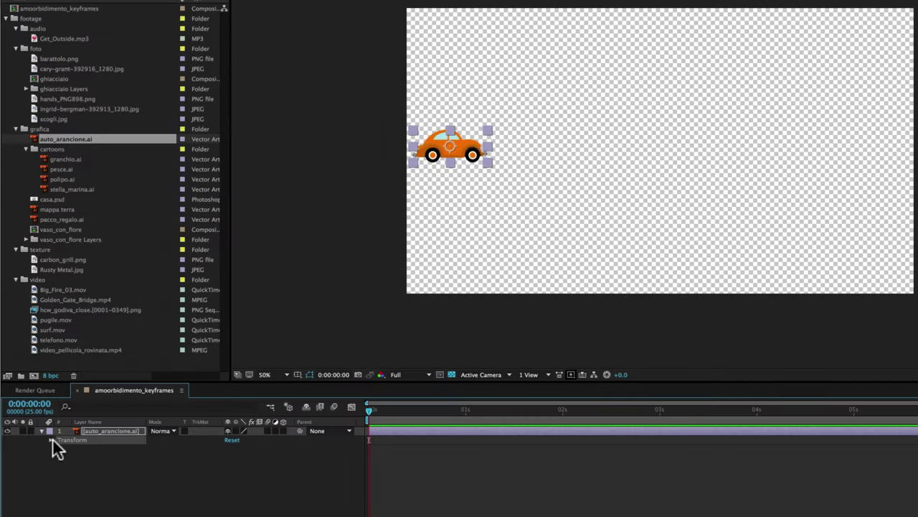
Step: At 0:00:00:00, set a Position keyframe with the car at 162.0,522.0 on the left
{"action": "left_click", "coordinate": [49, 438]}
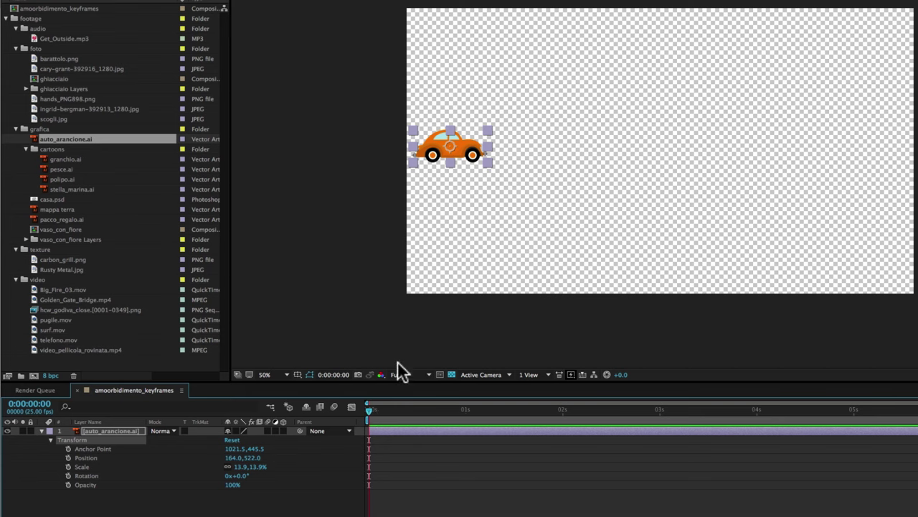
{"action": "left_click_drag", "start_coordinate": [402, 413], "coordinate": [404, 410]}
{"action": "left_click_drag", "start_coordinate": [372, 409], "coordinate": [363, 405]}
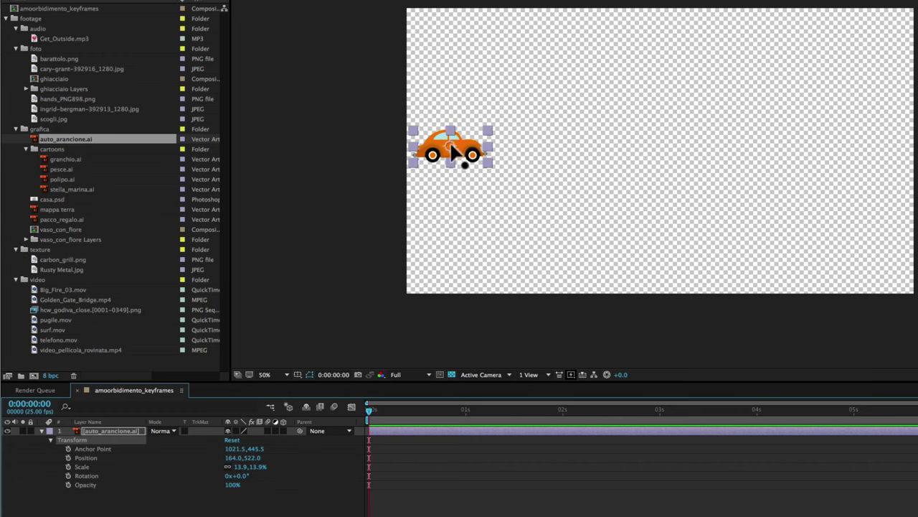
{"action": "left_click_drag", "start_coordinate": [452, 147], "coordinate": [450, 148]}
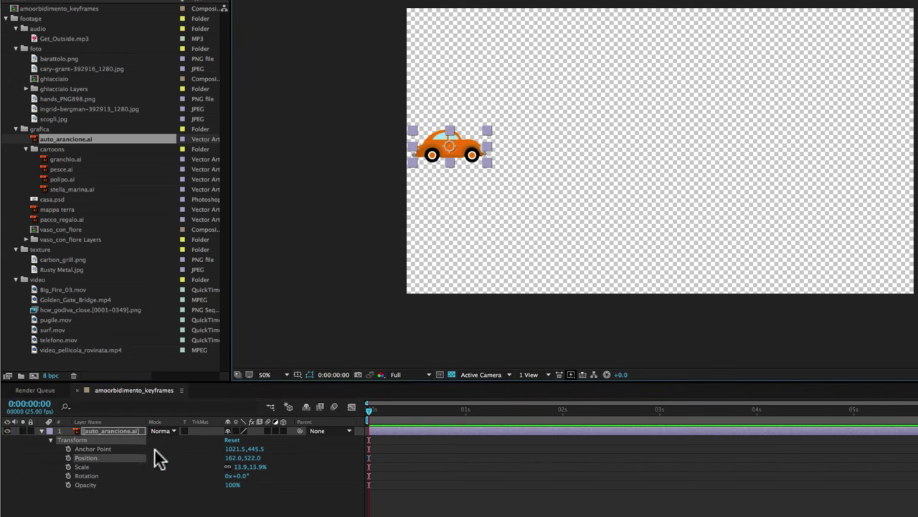
{"action": "left_click", "coordinate": [69, 457]}
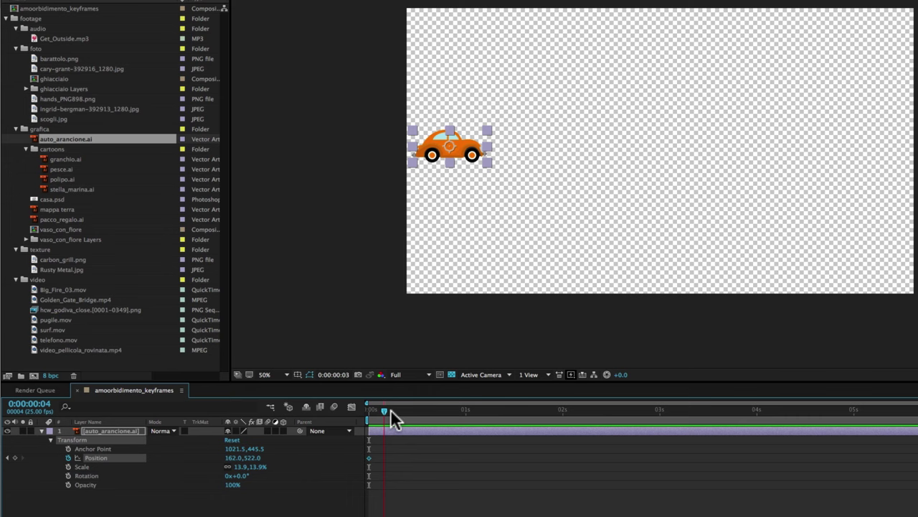
Step: At 0:00:02:00, set the car's Position X to 1718, creating a second keyframe at 1718.0,522.0
{"action": "left_click_drag", "start_coordinate": [458, 416], "coordinate": [564, 422]}
{"action": "left_click", "coordinate": [33, 404]}
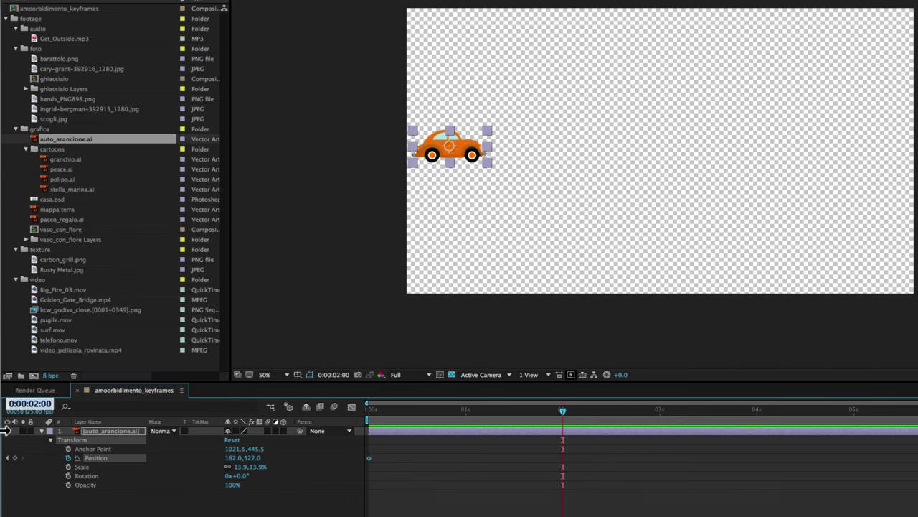
{"action": "key", "text": "Return"}
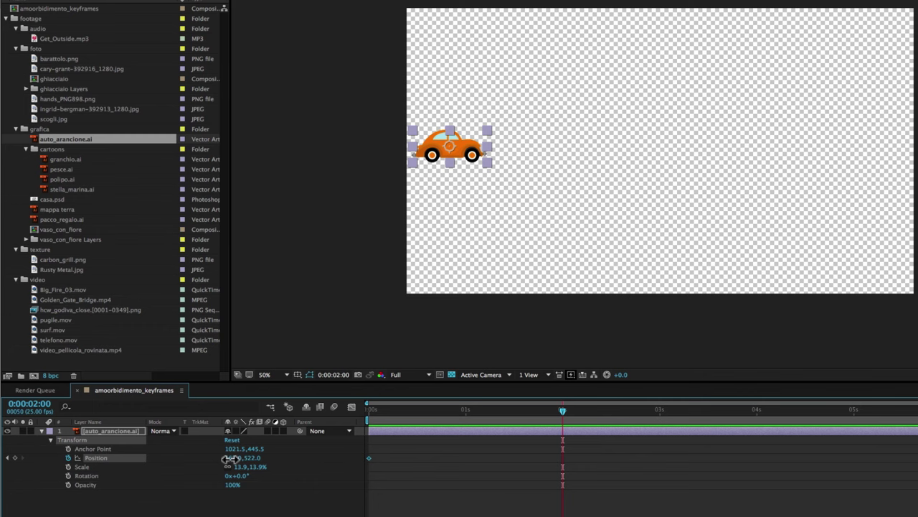
{"action": "left_click_drag", "start_coordinate": [230, 458], "coordinate": [395, 467]}
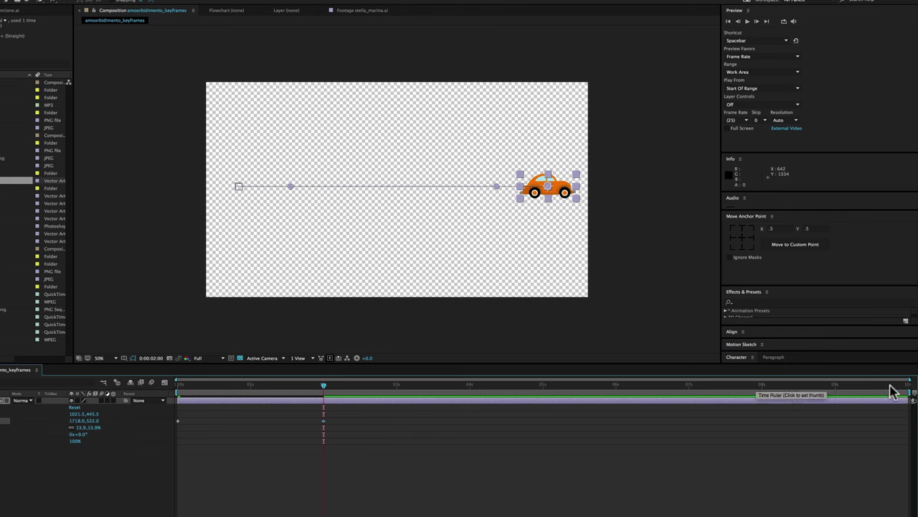
Step: End the work area just past 2 seconds and preview the car's slide
{"action": "left_click_drag", "start_coordinate": [910, 393], "coordinate": [330, 408]}
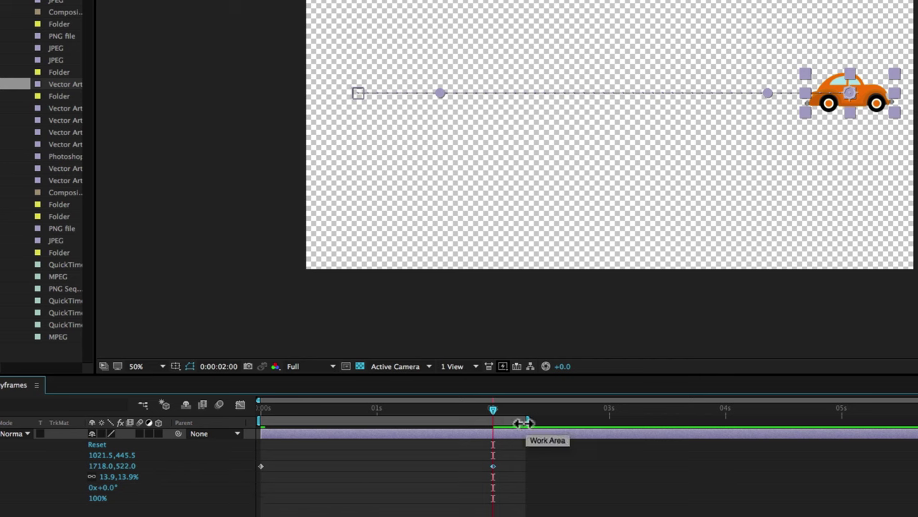
{"action": "key", "text": "space"}
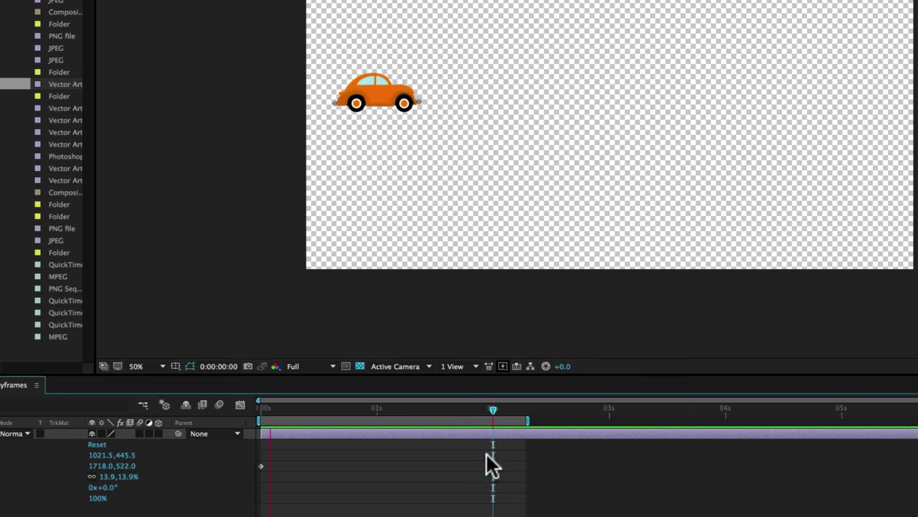
Step: Stop the preview and marquee-select the car's Position keyframes in the timeline
{"action": "left_click", "coordinate": [493, 408]}
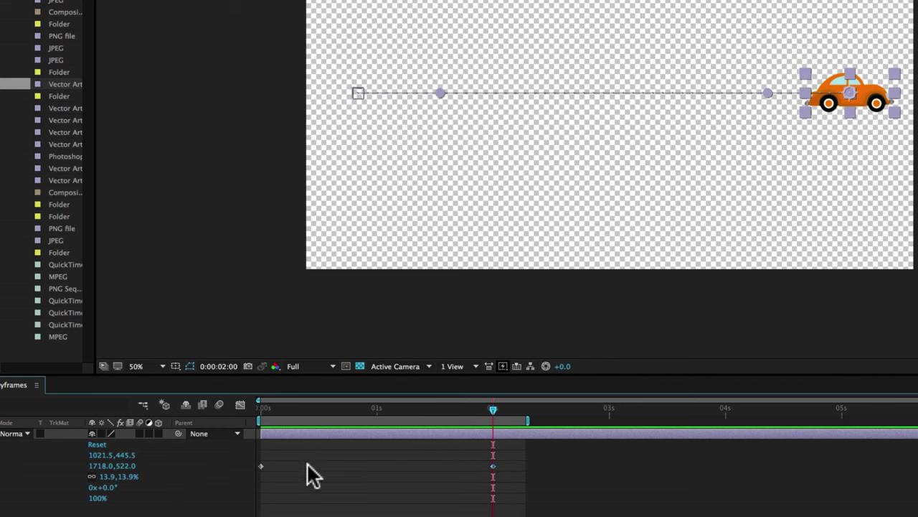
{"action": "left_click", "coordinate": [524, 471]}
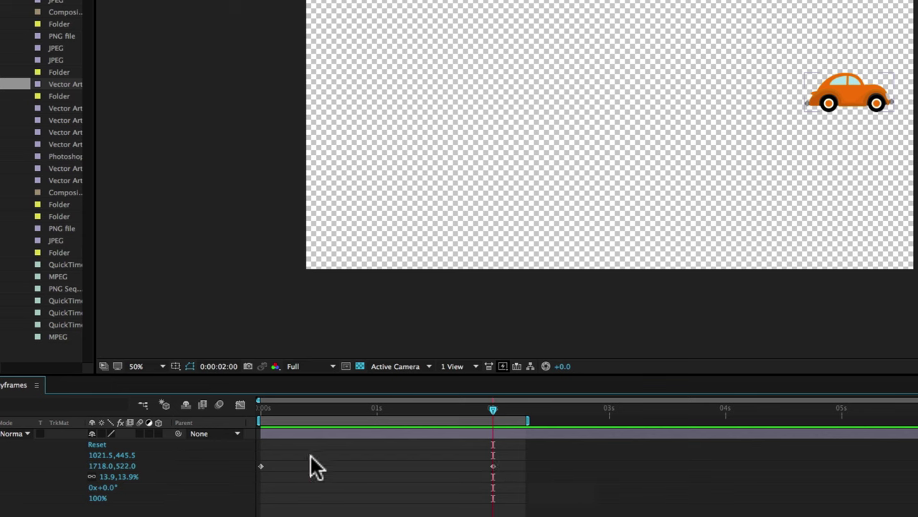
{"action": "left_click", "coordinate": [260, 466]}
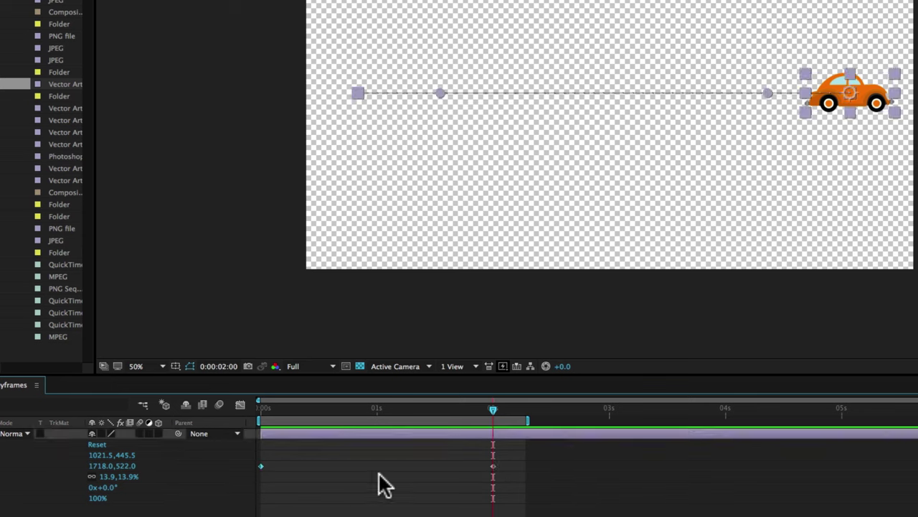
{"action": "left_click", "coordinate": [493, 466]}
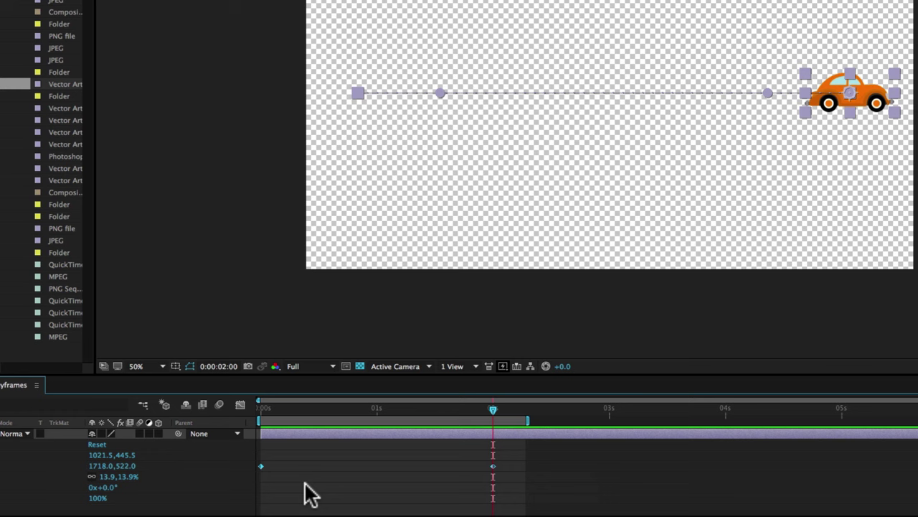
{"action": "left_click", "coordinate": [260, 466]}
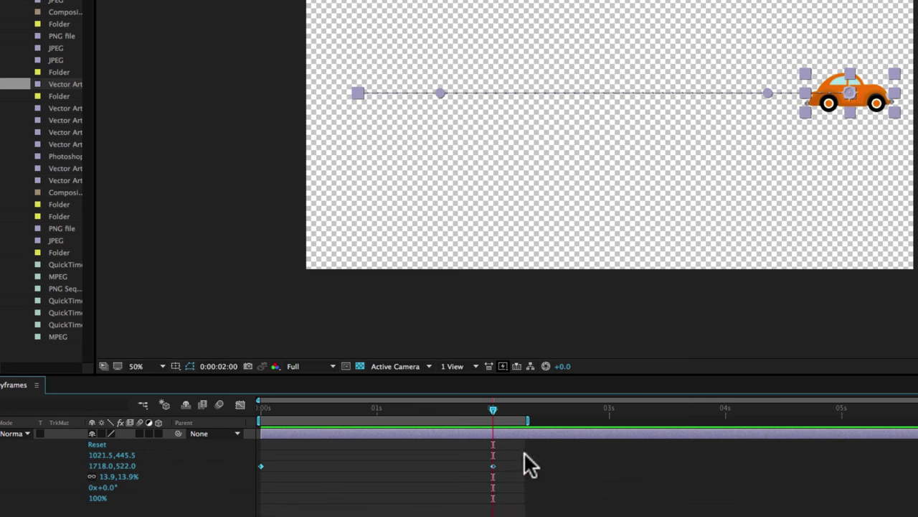
{"action": "left_click", "coordinate": [525, 485]}
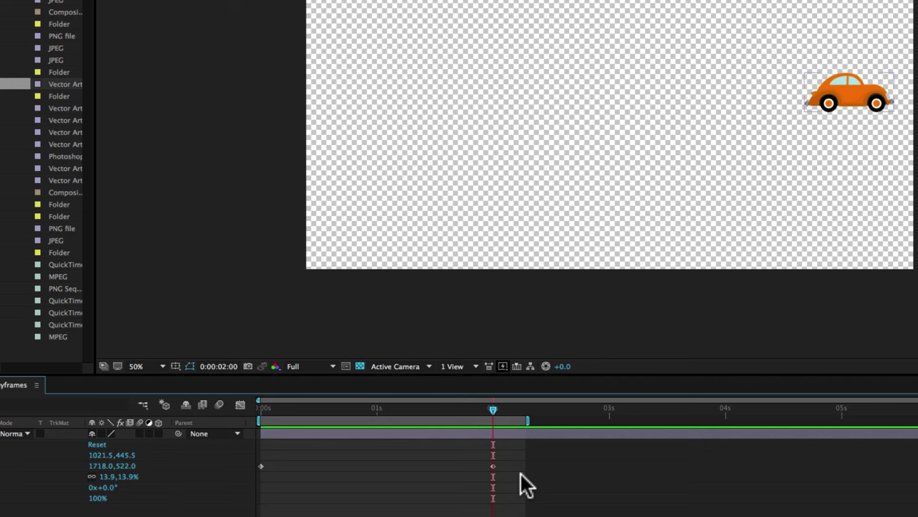
{"action": "left_click_drag", "start_coordinate": [521, 475], "coordinate": [248, 454]}
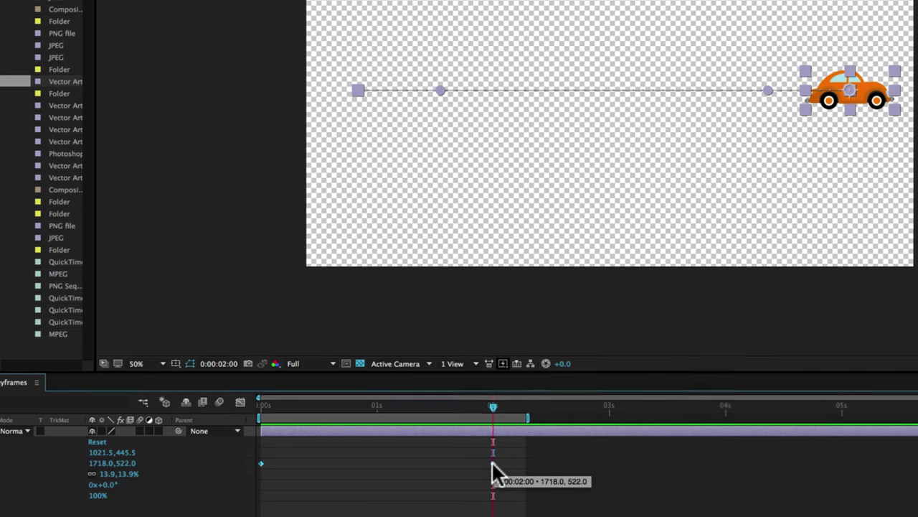
Step: Apply Keyframe Assistant > Easy Ease to the car's Position keyframes at 0 and 2 seconds
{"action": "right_click", "coordinate": [494, 475]}
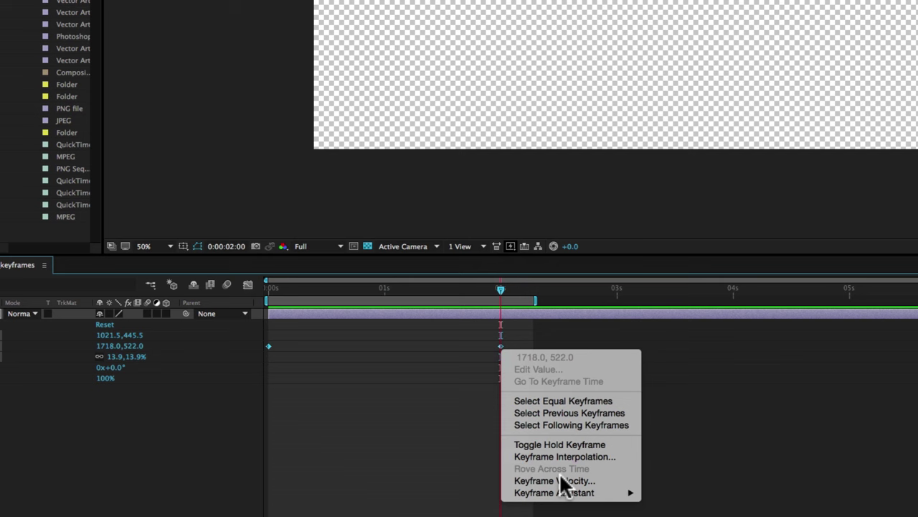
{"action": "mouse_move", "coordinate": [559, 495]}
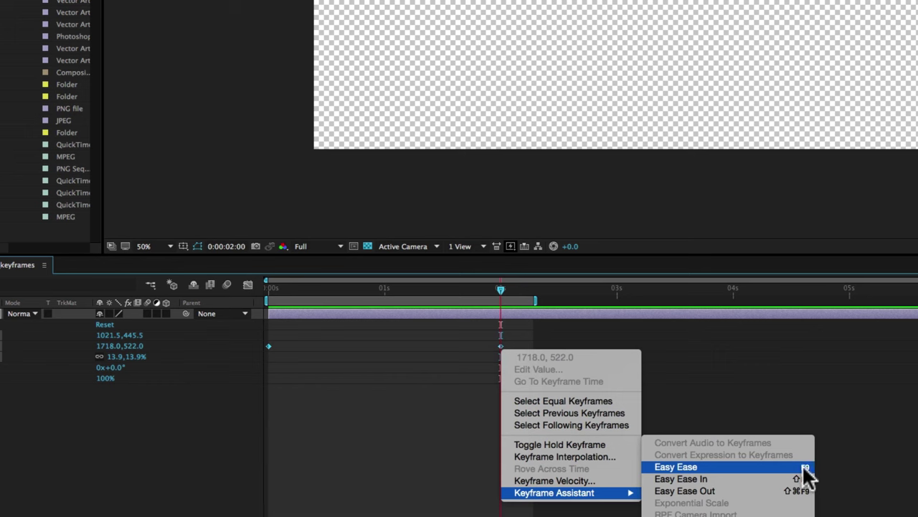
{"action": "left_click", "coordinate": [671, 466]}
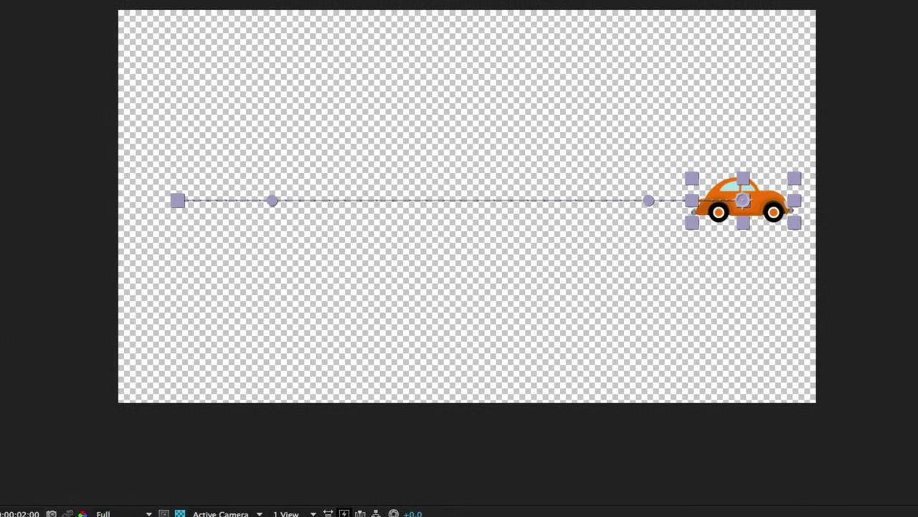
{"action": "key", "text": "space"}
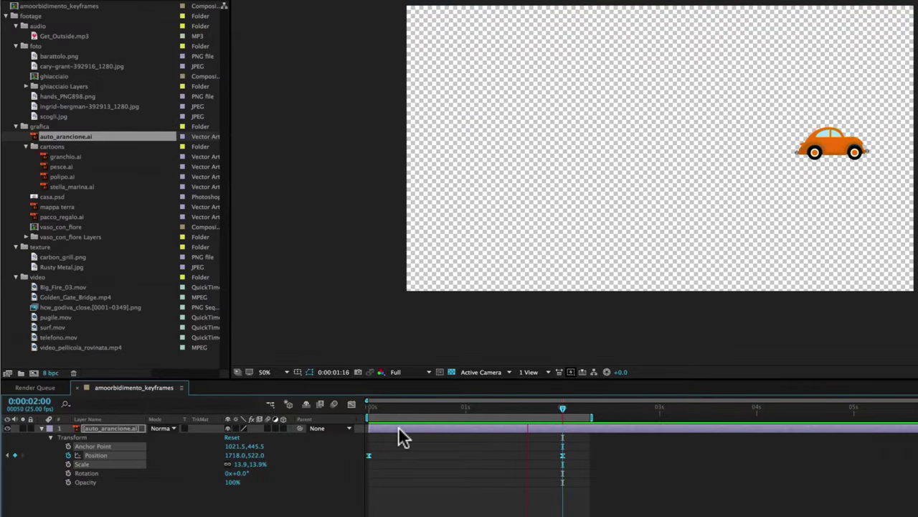
{"action": "left_click", "coordinate": [556, 409]}
{"action": "left_click_drag", "start_coordinate": [556, 411], "coordinate": [520, 407]}
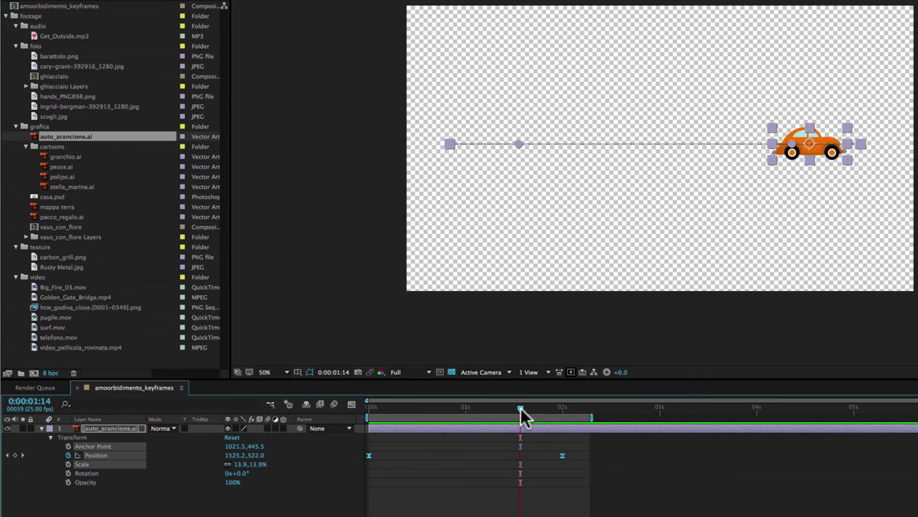
{"action": "left_click", "coordinate": [84, 473]}
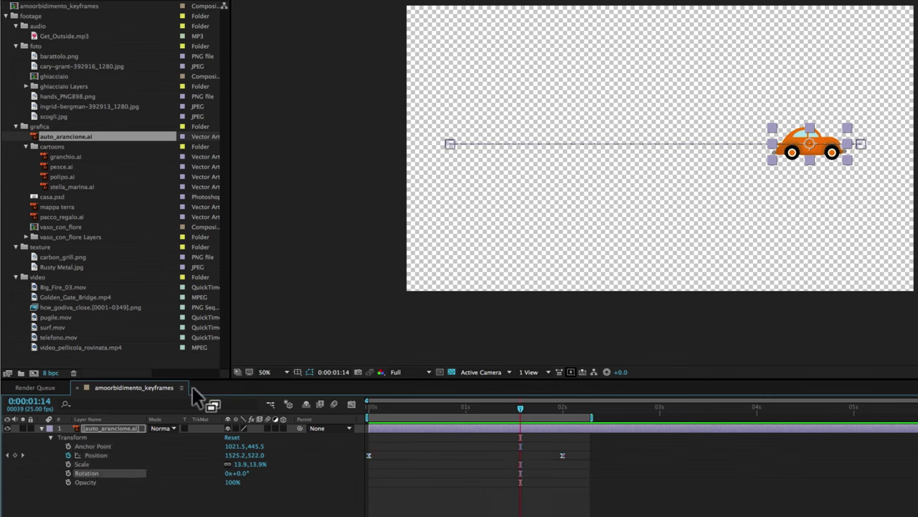
{"action": "left_click", "coordinate": [122, 429]}
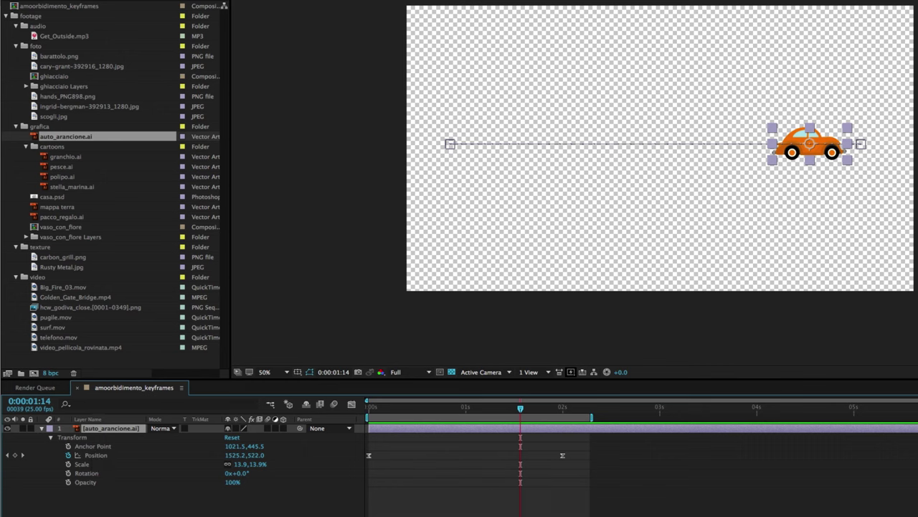
Step: Delete the car layer, add polipo.ai to the composition, and expose its Scale property
{"action": "key", "text": "Delete"}
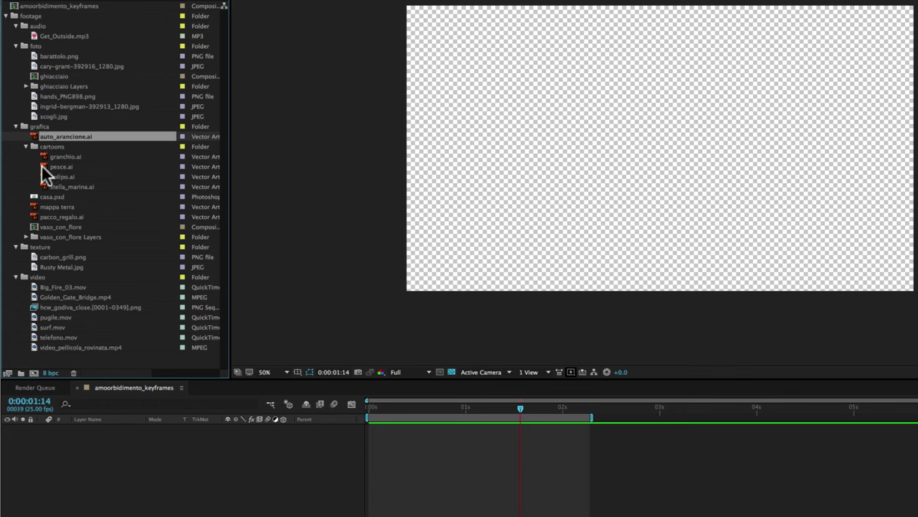
{"action": "left_click_drag", "start_coordinate": [49, 177], "coordinate": [662, 144]}
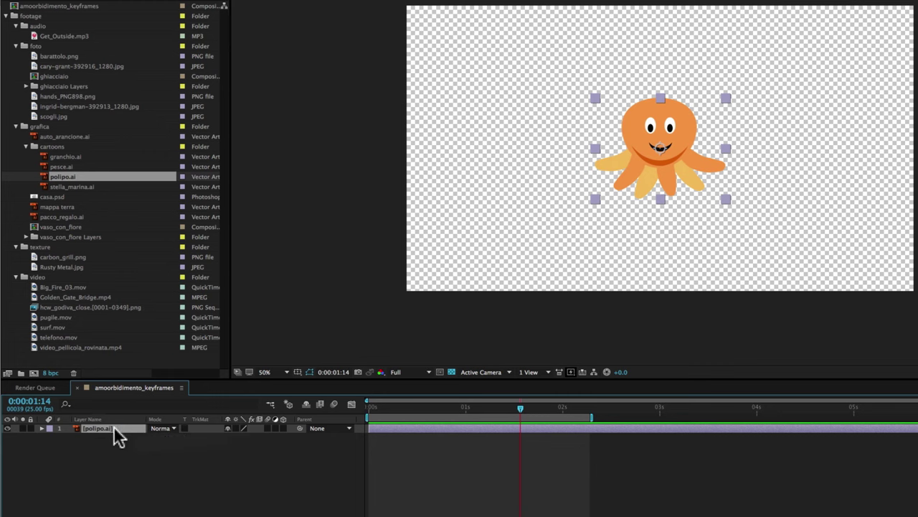
{"action": "left_click", "coordinate": [41, 428]}
{"action": "left_click", "coordinate": [50, 437]}
{"action": "left_click", "coordinate": [88, 464]}
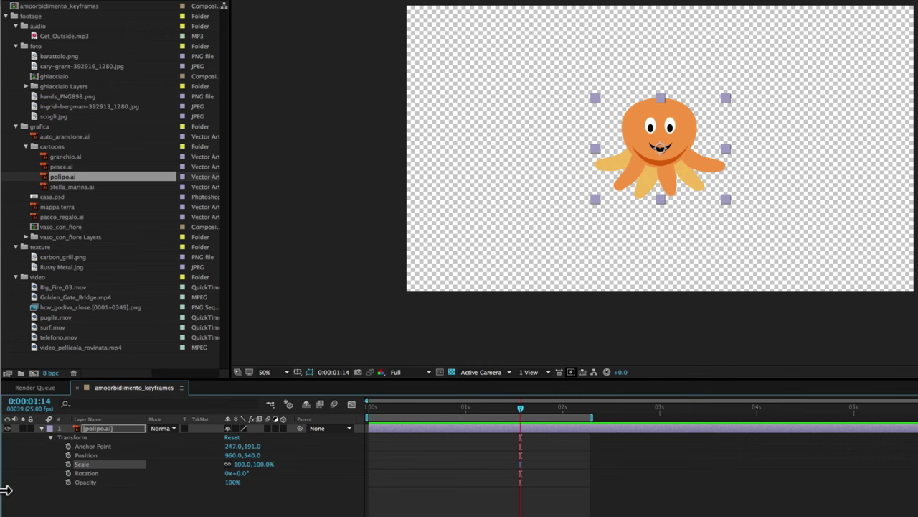
Step: Keyframe the octopus's Scale at 0% at 0 seconds and 140% at 1 second
{"action": "left_click_drag", "start_coordinate": [522, 414], "coordinate": [362, 409]}
{"action": "left_click", "coordinate": [242, 464]}
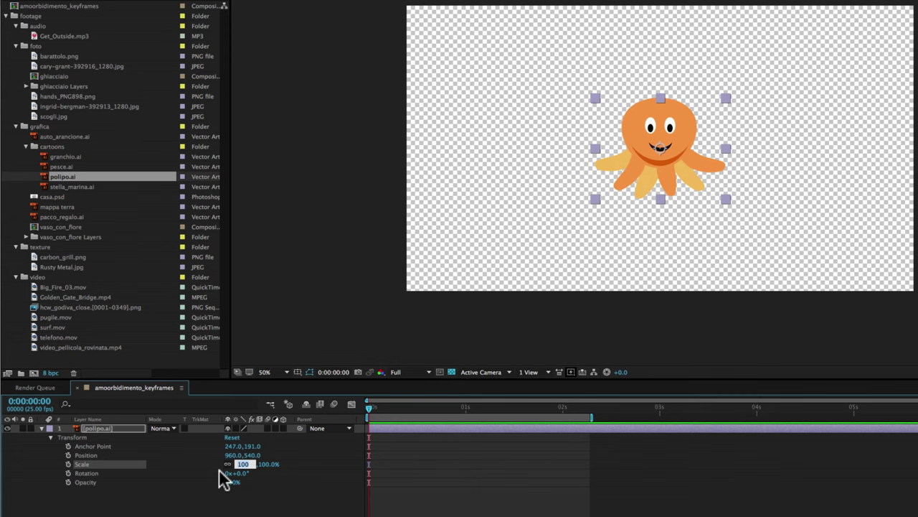
{"action": "type", "text": "0"}
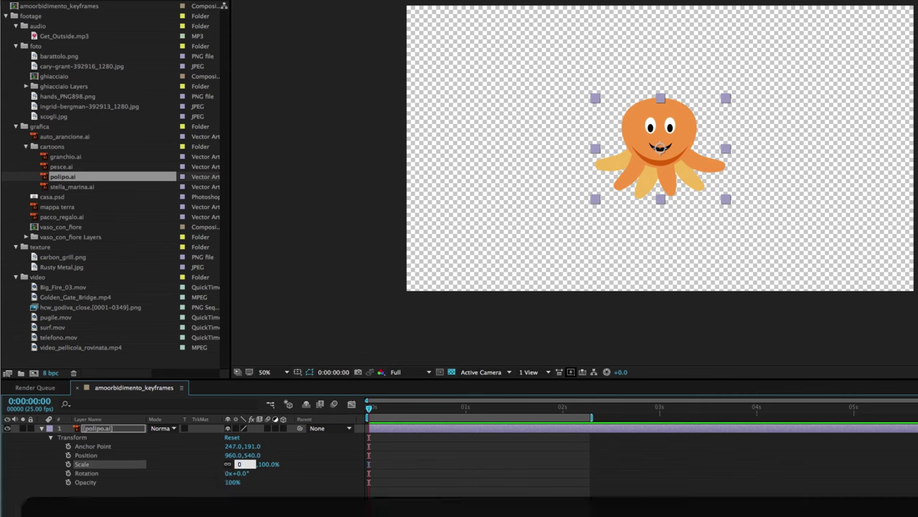
{"action": "left_click", "coordinate": [226, 512]}
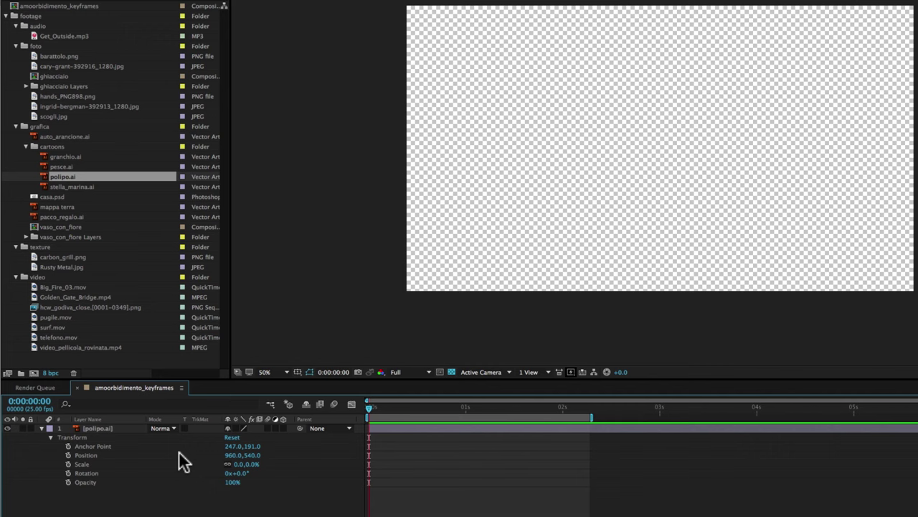
{"action": "left_click", "coordinate": [68, 464]}
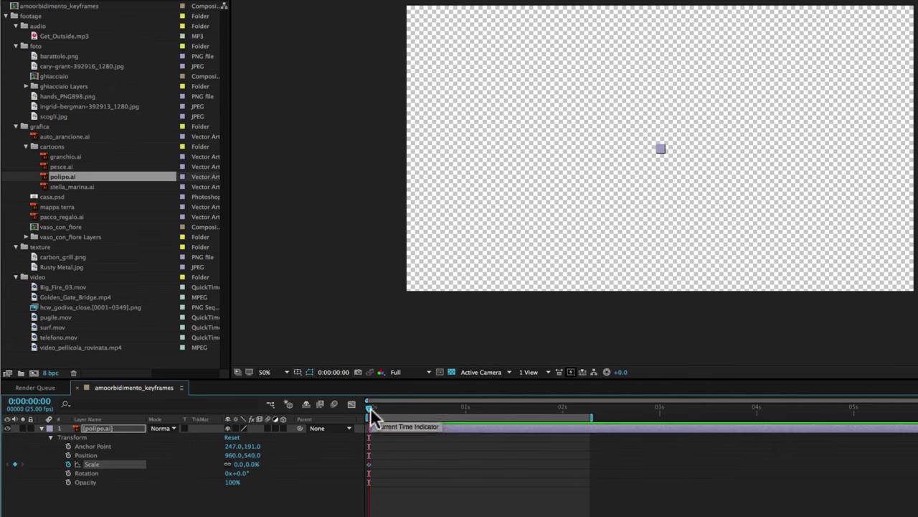
{"action": "left_click_drag", "start_coordinate": [369, 408], "coordinate": [466, 407]}
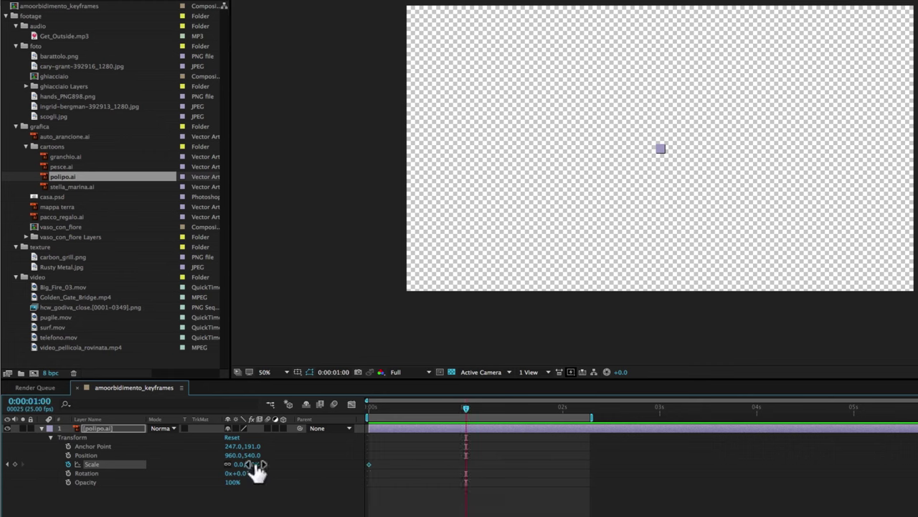
{"action": "left_click_drag", "start_coordinate": [256, 468], "coordinate": [249, 465]}
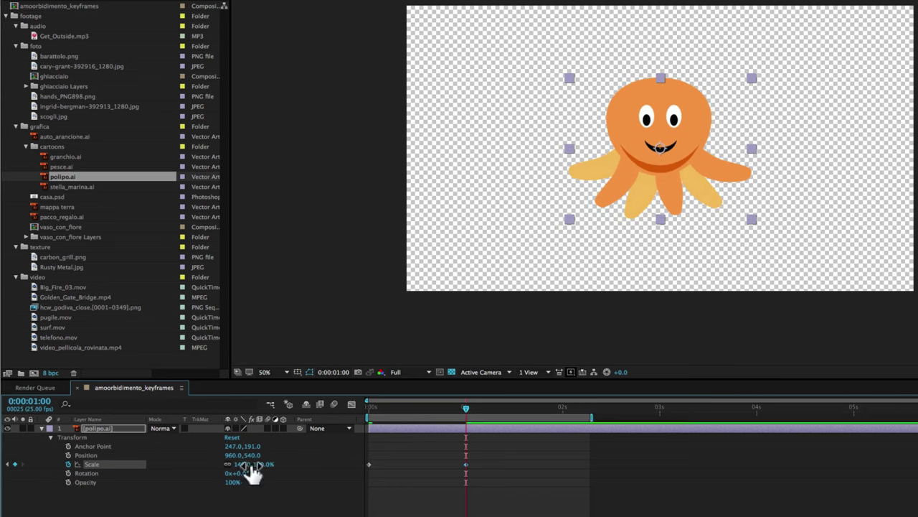
Step: Shorten the work area to about two seconds, preview the pop-in, and select the octopus keyframes
{"action": "left_click_drag", "start_coordinate": [591, 418], "coordinate": [568, 419]}
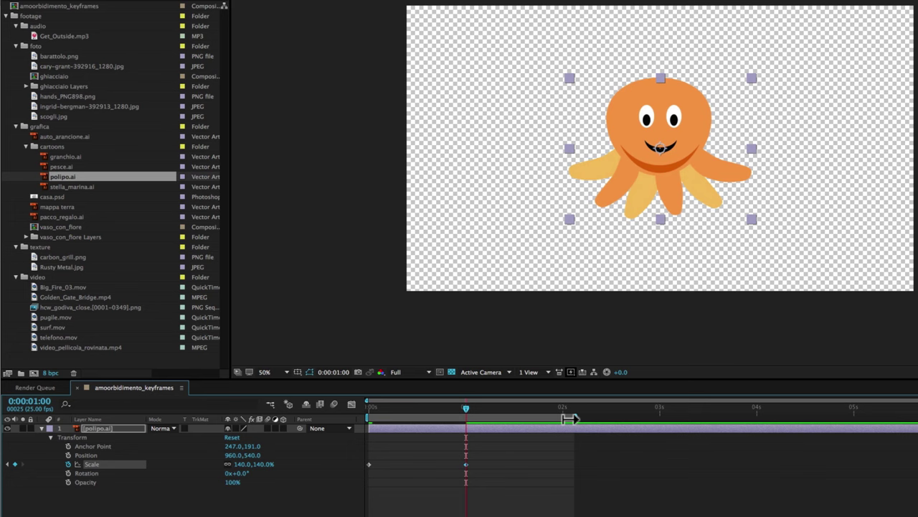
{"action": "key", "text": "space"}
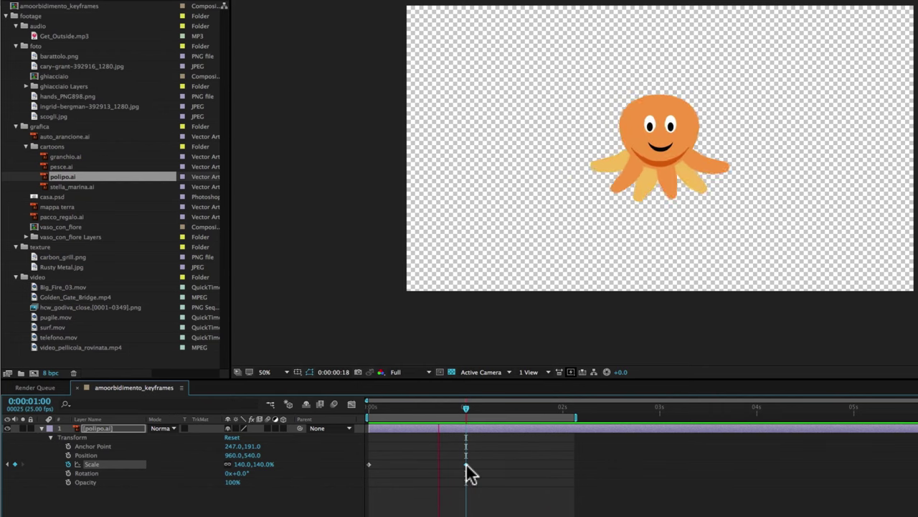
{"action": "left_click", "coordinate": [487, 413]}
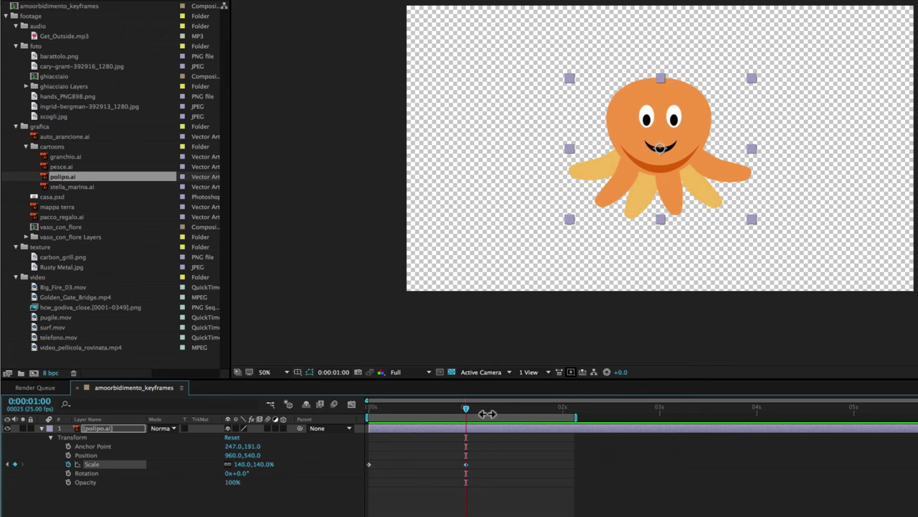
{"action": "left_click_drag", "start_coordinate": [495, 473], "coordinate": [357, 451]}
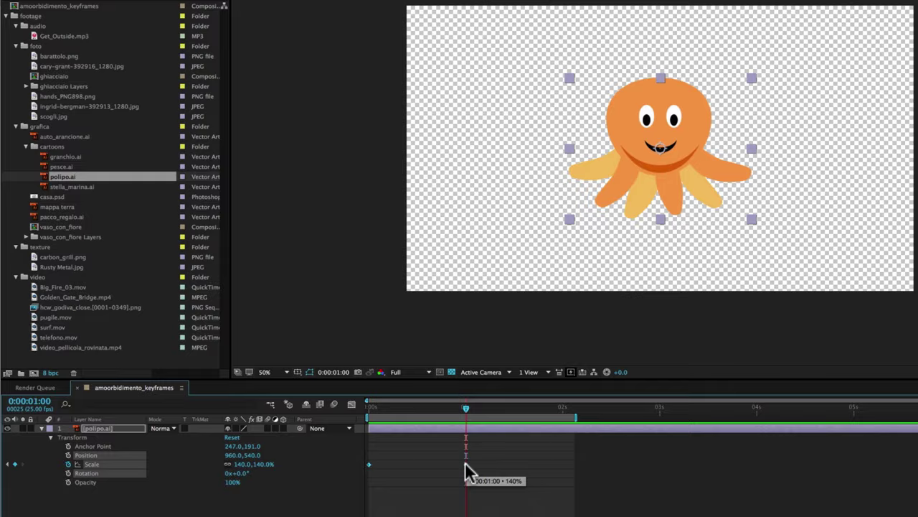
Step: Apply Easy Ease to the octopus's selected Scale keyframes
{"action": "right_click", "coordinate": [465, 462]}
{"action": "mouse_move", "coordinate": [590, 505]}
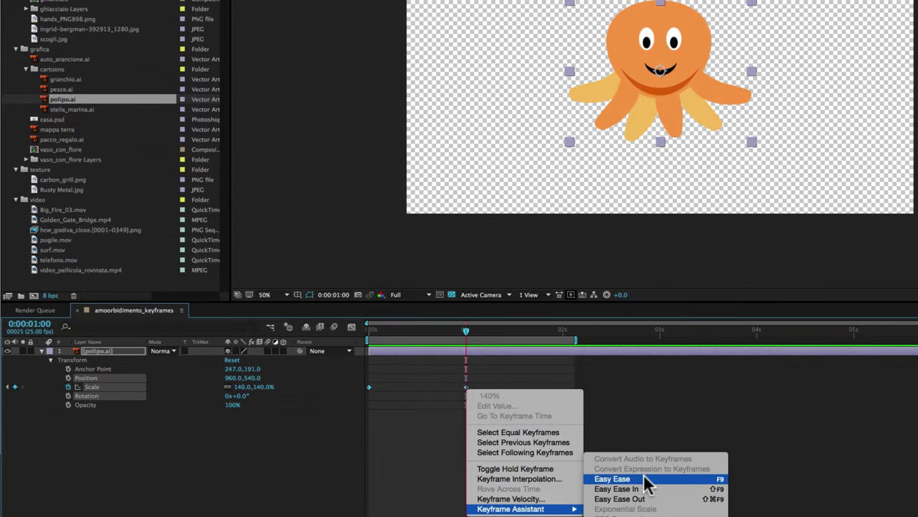
{"action": "left_click", "coordinate": [720, 479]}
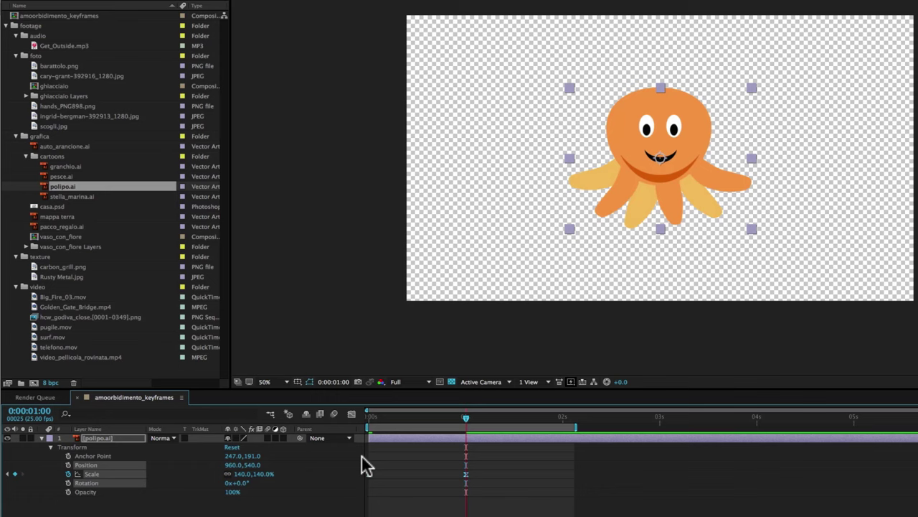
Step: Move the 140% Scale keyframe later, past 1 second, then return to 0 seconds
{"action": "key", "text": "space"}
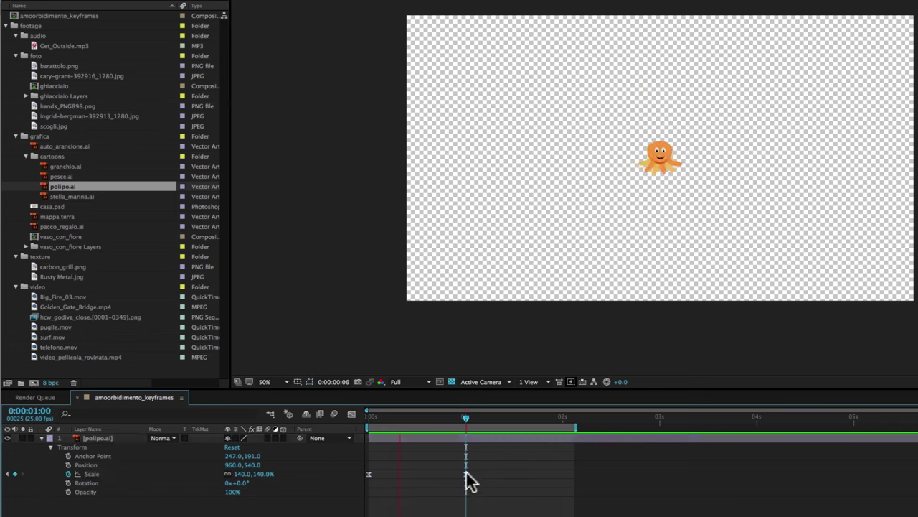
{"action": "left_click_drag", "start_coordinate": [466, 474], "coordinate": [505, 473]}
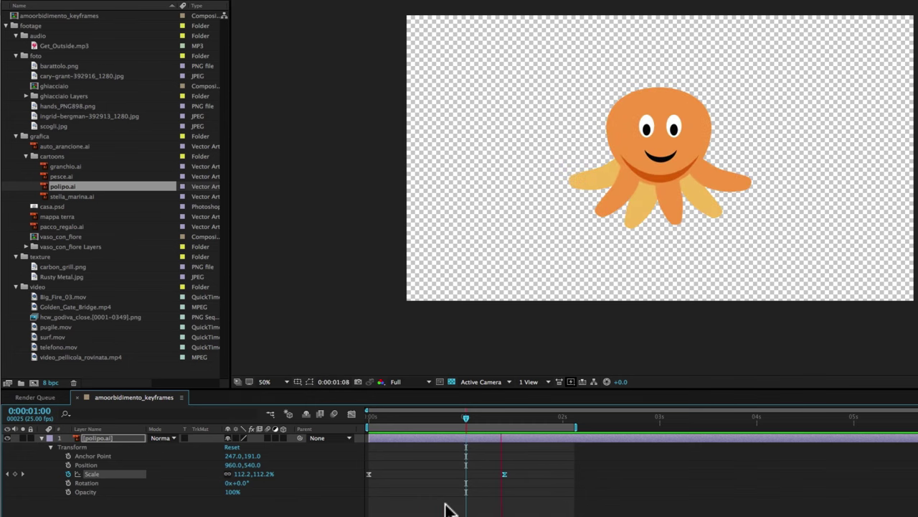
{"action": "left_click", "coordinate": [492, 419]}
{"action": "left_click_drag", "start_coordinate": [467, 422], "coordinate": [360, 424]}
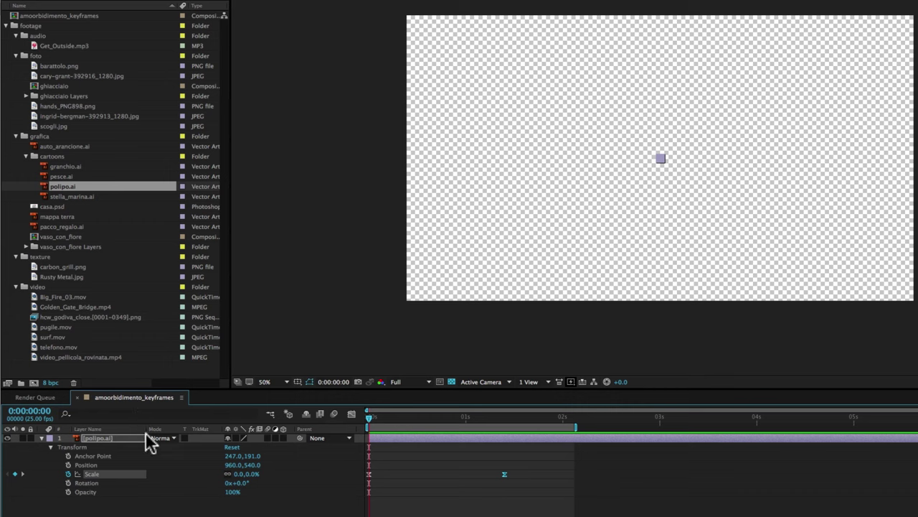
Step: Delete the octopus layer and add stella_marina.ai to the viewer, enlarging it slightly
{"action": "key", "text": "F2"}
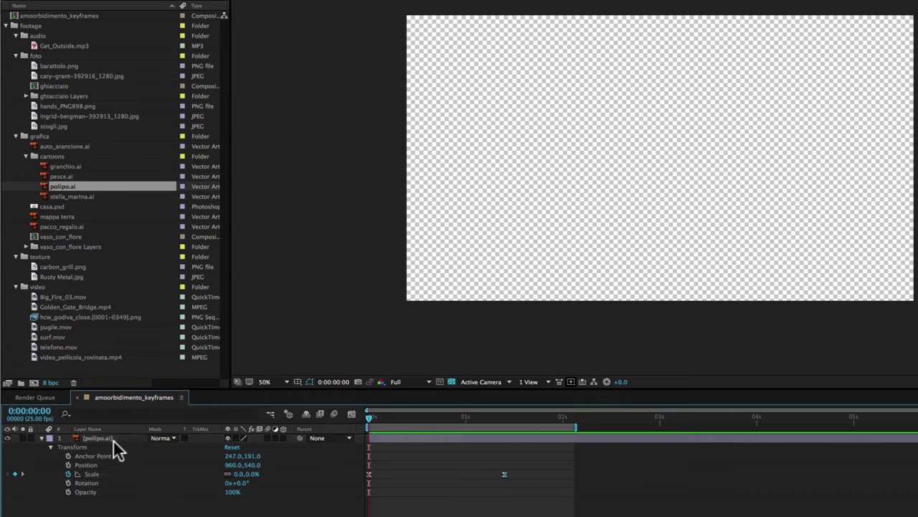
{"action": "left_click", "coordinate": [113, 437]}
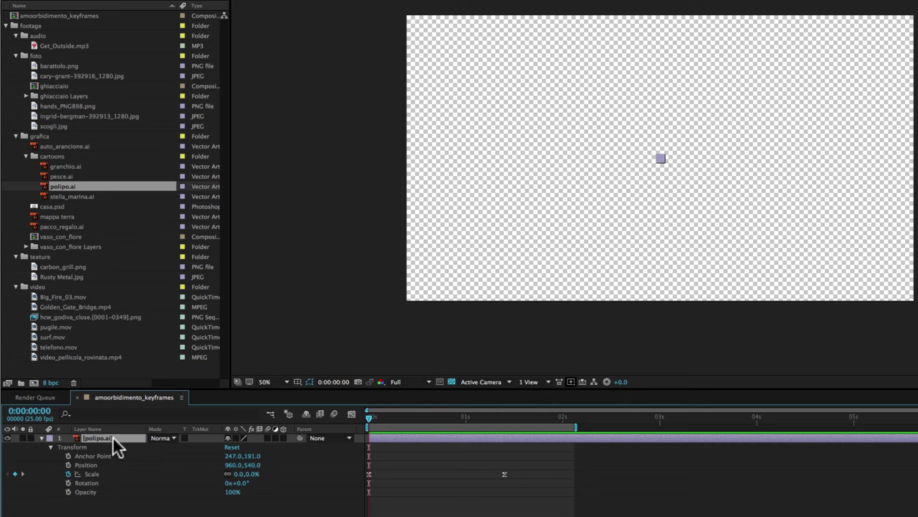
{"action": "key", "text": "Delete"}
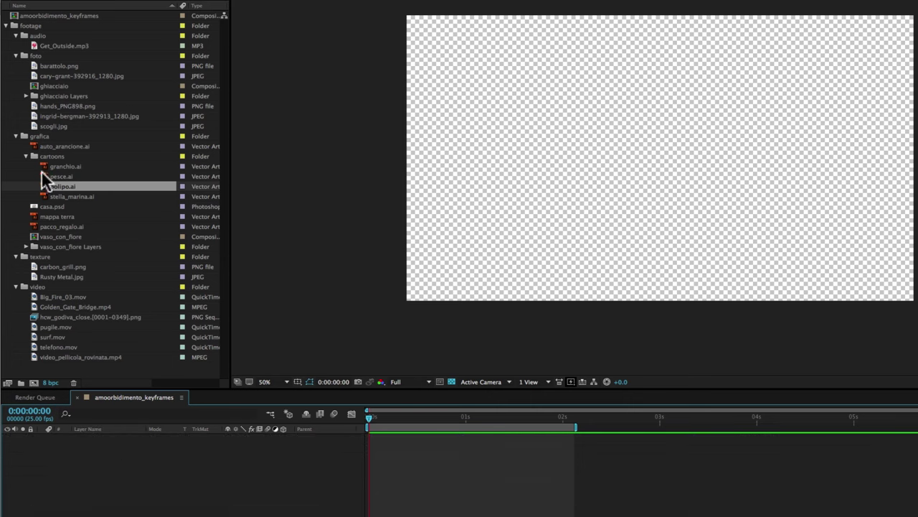
{"action": "left_click_drag", "start_coordinate": [44, 196], "coordinate": [697, 146]}
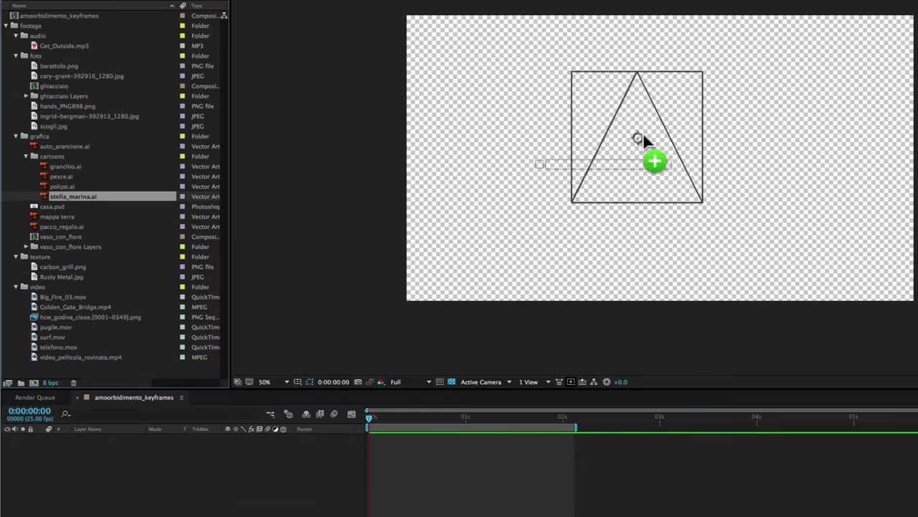
{"action": "left_click_drag", "start_coordinate": [727, 92], "coordinate": [750, 74]}
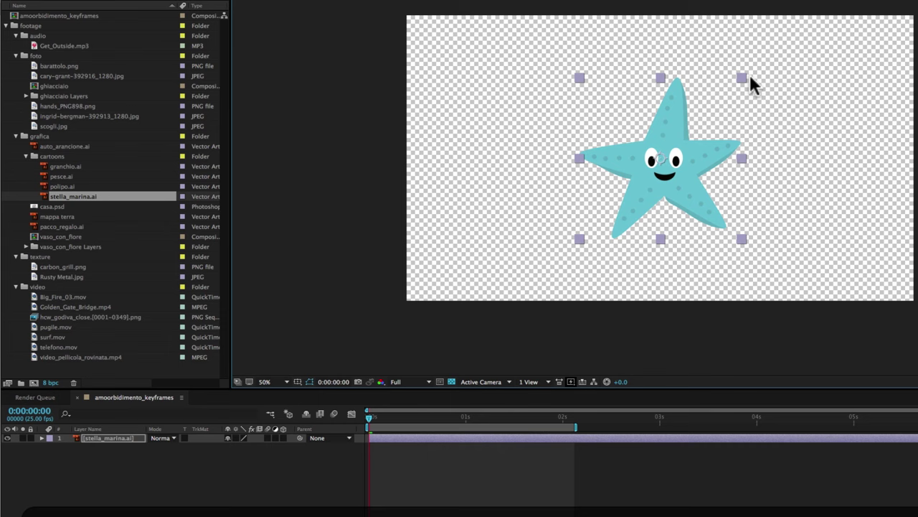
Step: Set the starfish's Transform Scale to 0% at 0 seconds
{"action": "left_click", "coordinate": [41, 438]}
{"action": "left_click", "coordinate": [50, 447]}
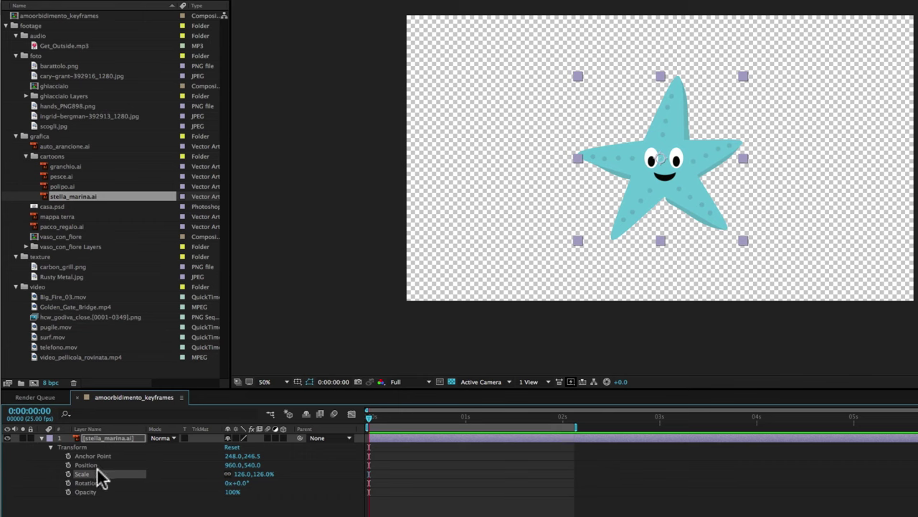
{"action": "left_click", "coordinate": [240, 474]}
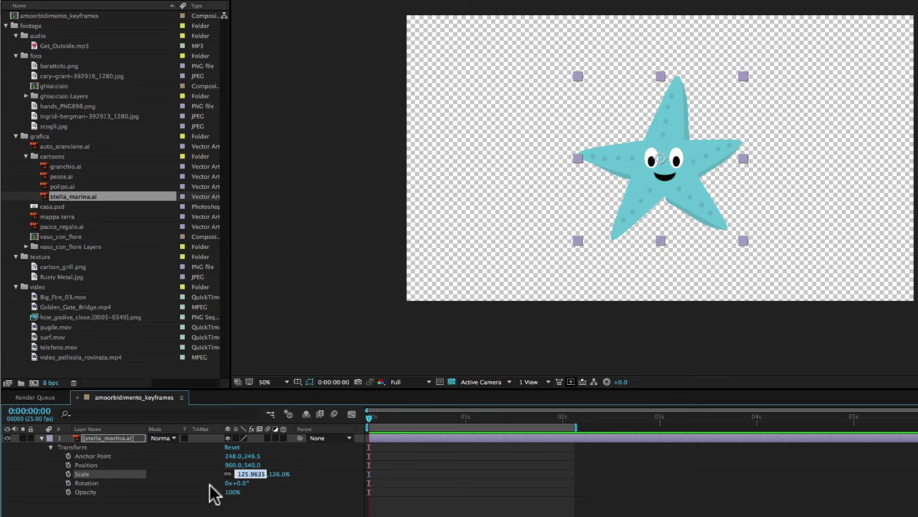
{"action": "type", "text": "0"}
{"action": "key", "text": "Return"}
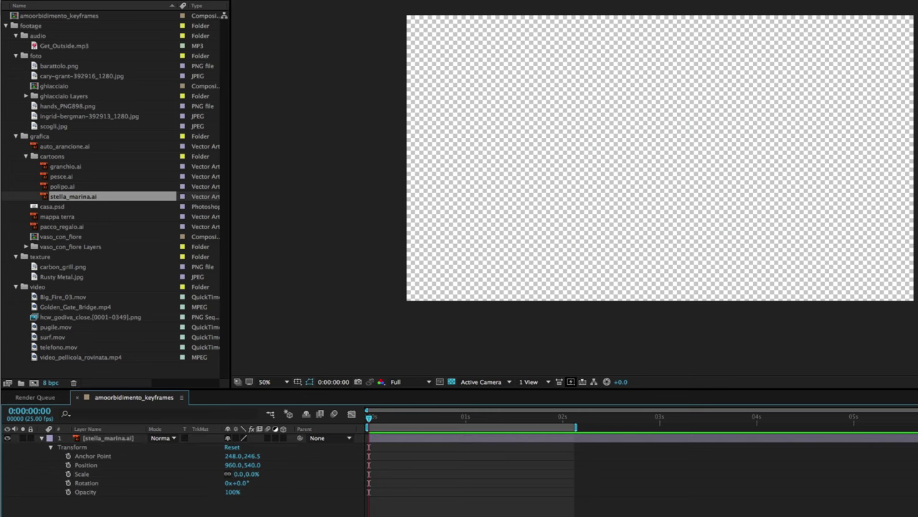
Step: Keyframe the starfish's Scale and Rotation at 0s, then scale it to 137% at 1 second
{"action": "left_click", "coordinate": [68, 473]}
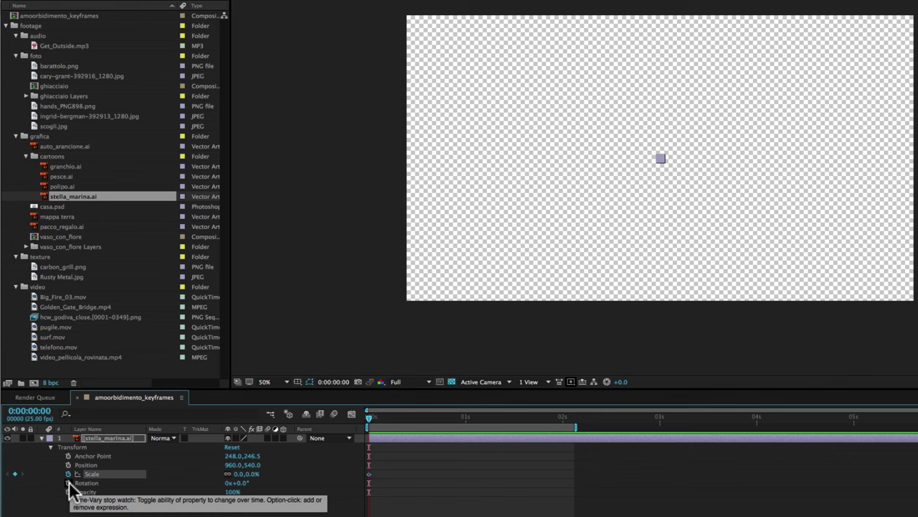
{"action": "left_click", "coordinate": [68, 483]}
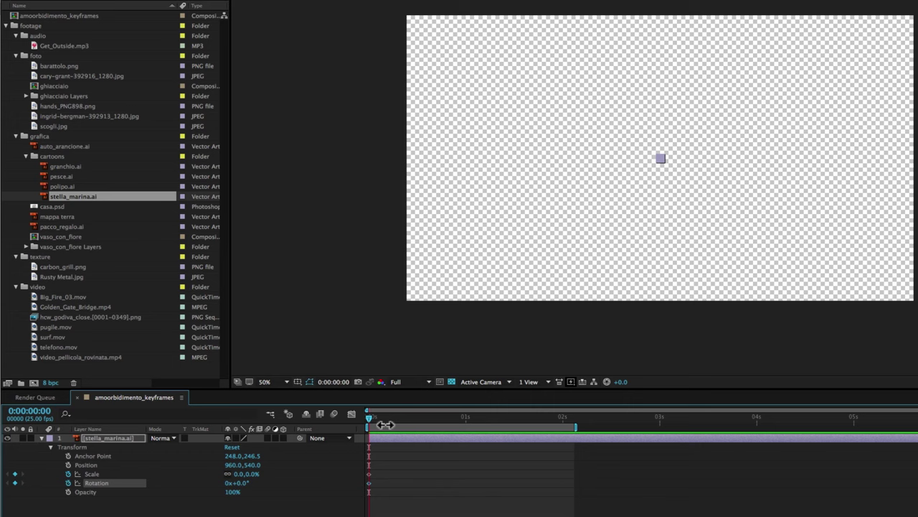
{"action": "left_click_drag", "start_coordinate": [368, 416], "coordinate": [463, 419]}
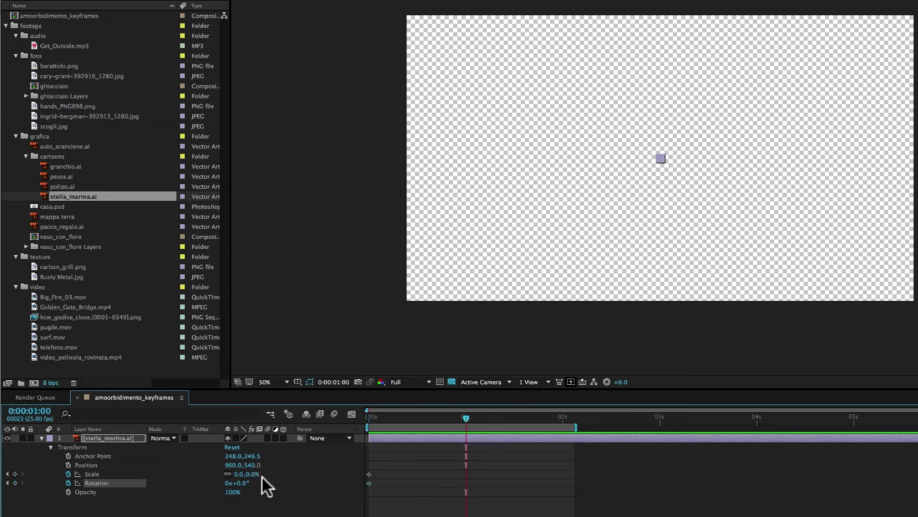
{"action": "left_click_drag", "start_coordinate": [251, 474], "coordinate": [314, 462]}
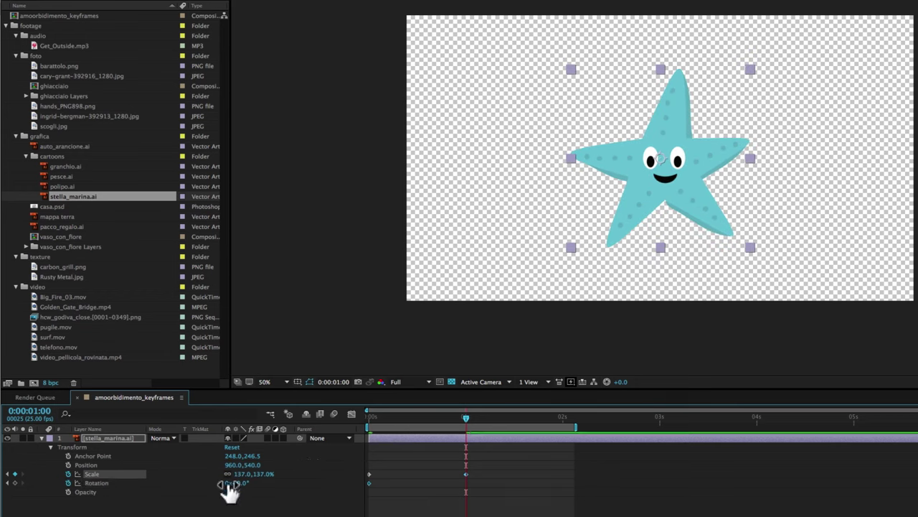
Step: Set the starfish's Rotation to 1x at 1 second and scrub the animation to frame 15
{"action": "left_click_drag", "start_coordinate": [233, 484], "coordinate": [297, 476]}
{"action": "key", "text": "ctrl+z"}
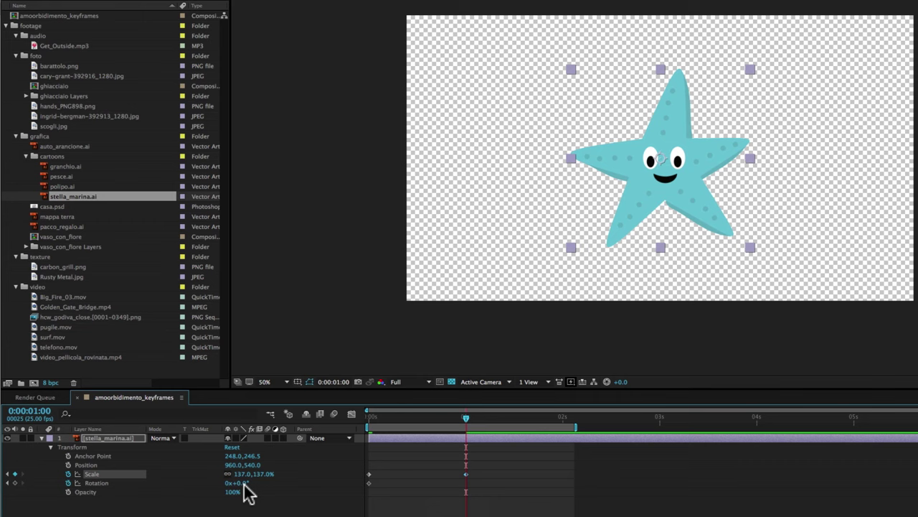
{"action": "left_click", "coordinate": [228, 483]}
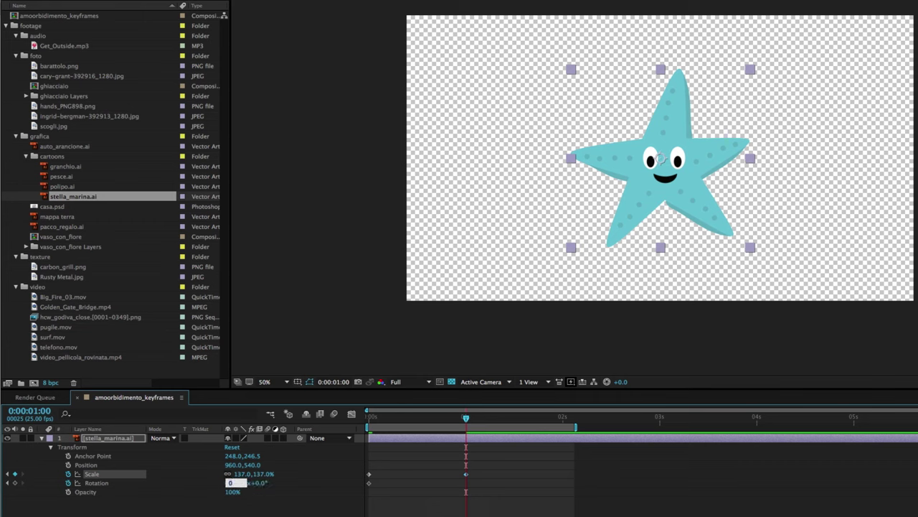
{"action": "type", "text": "1"}
{"action": "key", "text": "Return"}
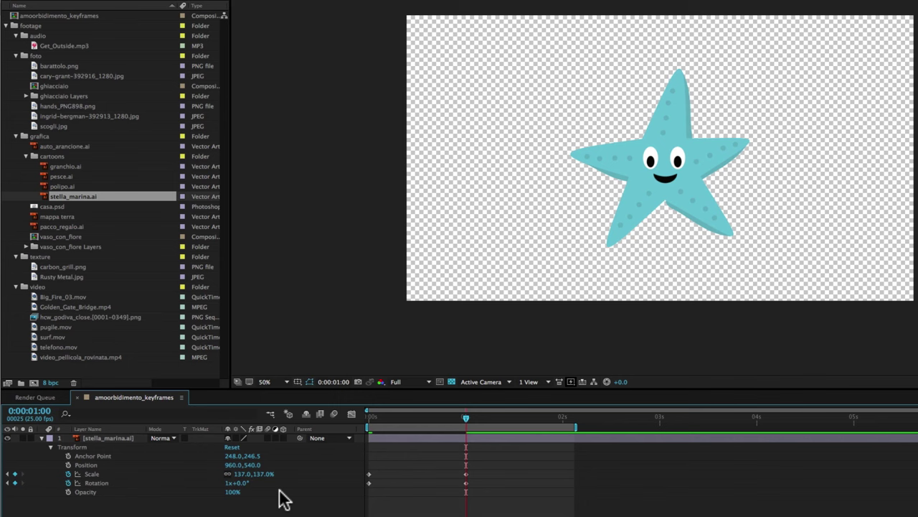
{"action": "left_click", "coordinate": [373, 420]}
{"action": "left_click_drag", "start_coordinate": [376, 419], "coordinate": [469, 418]}
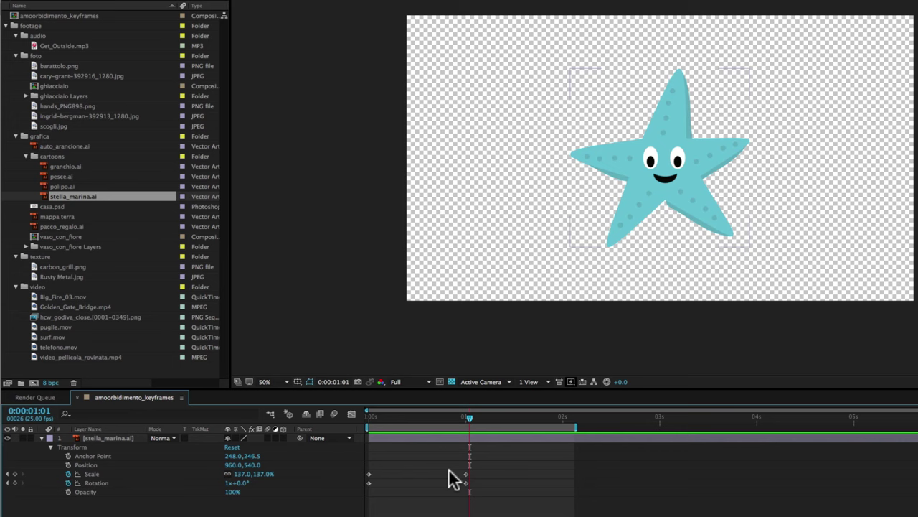
Step: Select the starfish's 1-second Scale and Rotation keyframes and apply Easy Ease with F9
{"action": "left_click_drag", "start_coordinate": [377, 420], "coordinate": [427, 418]}
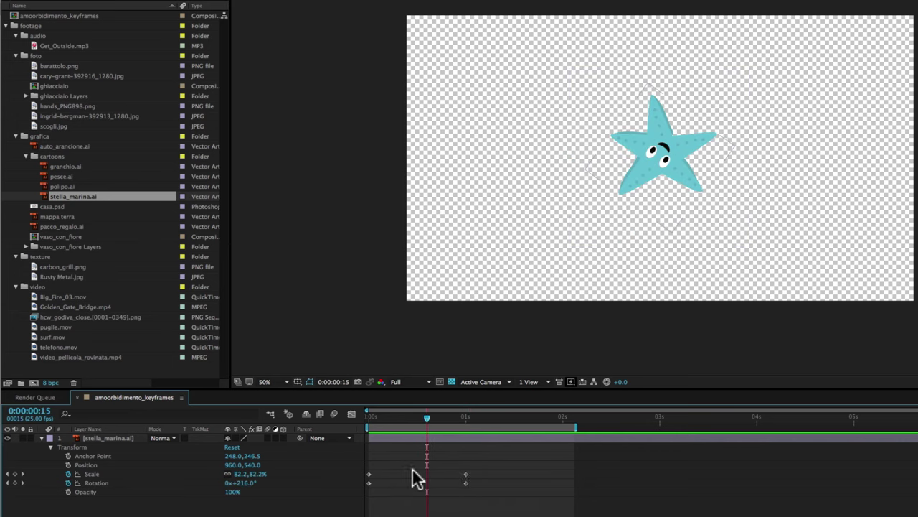
{"action": "mouse_move", "coordinate": [492, 454]}
{"action": "left_mouse_down"}
{"action": "mouse_move", "coordinate": [465, 487]}
{"action": "mouse_move", "coordinate": [483, 470]}
{"action": "left_mouse_up"}
{"action": "left_click_drag", "start_coordinate": [481, 466], "coordinate": [359, 497]}
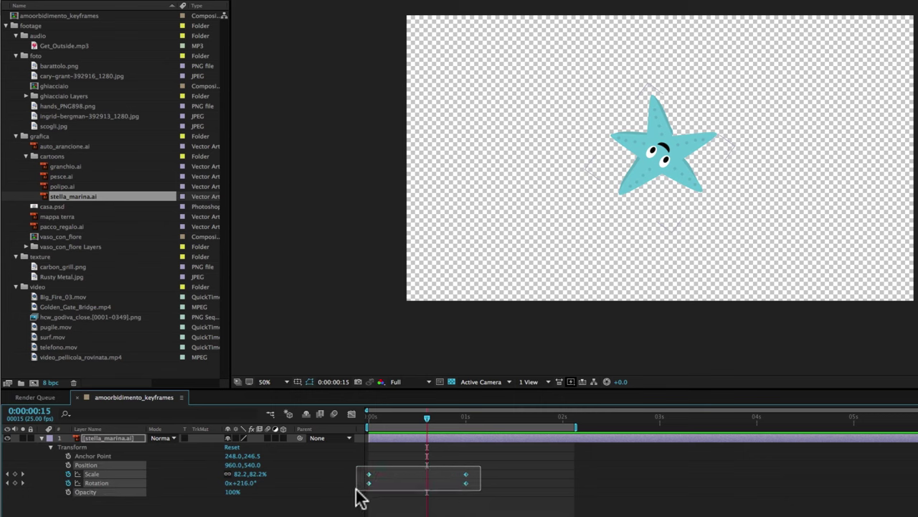
{"action": "left_click_drag", "start_coordinate": [356, 490], "coordinate": [299, 505]}
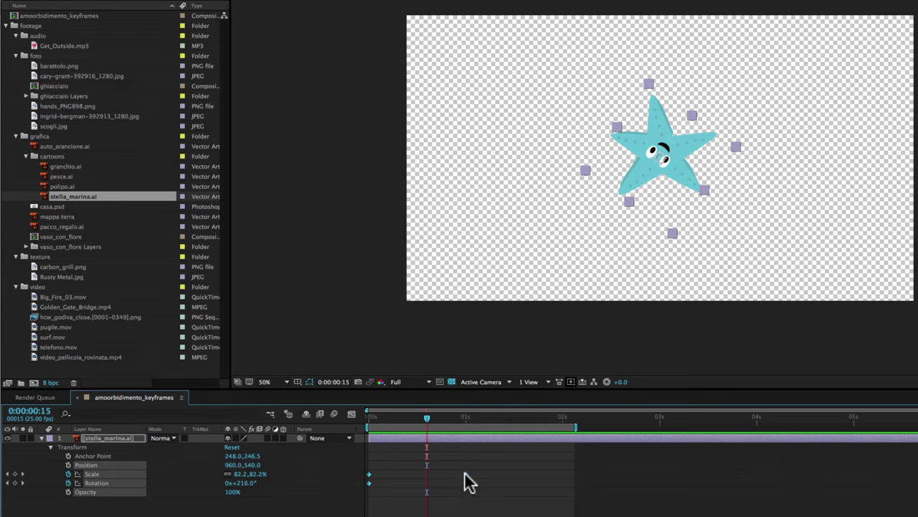
{"action": "right_click", "coordinate": [465, 474]}
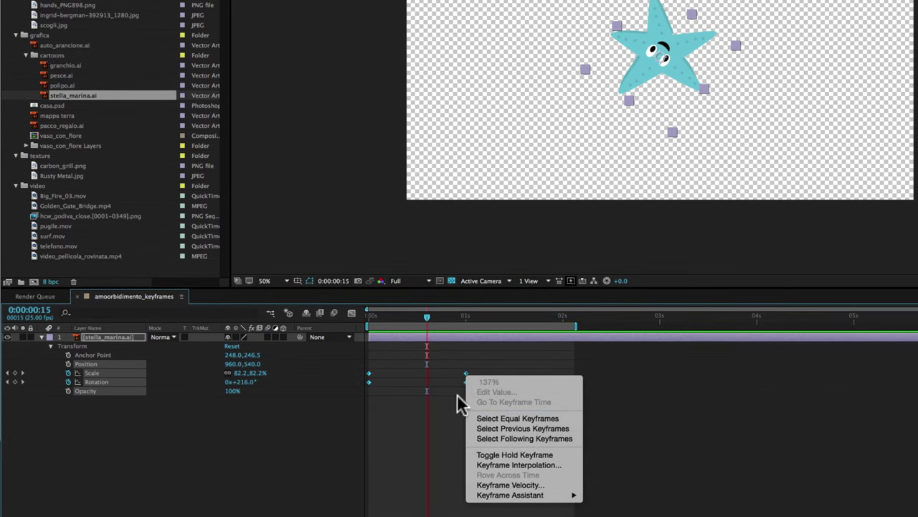
{"action": "left_click", "coordinate": [459, 404]}
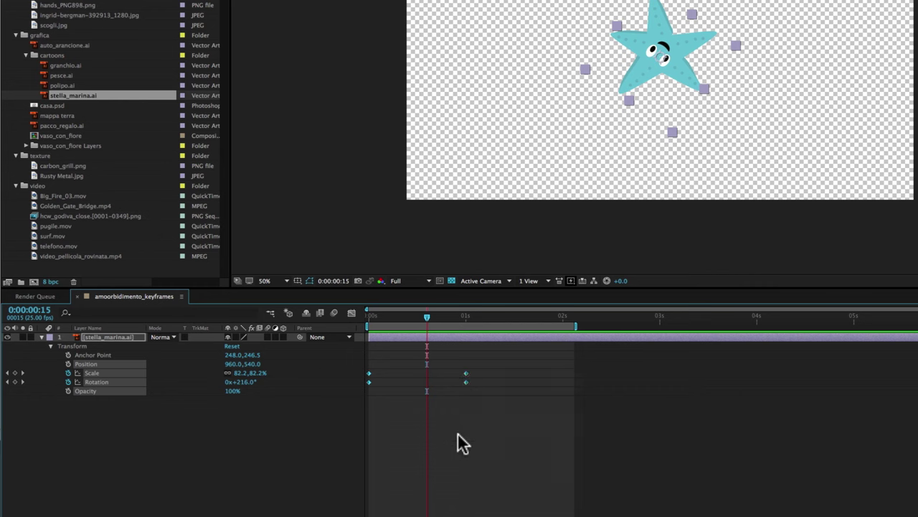
{"action": "key", "text": "F9"}
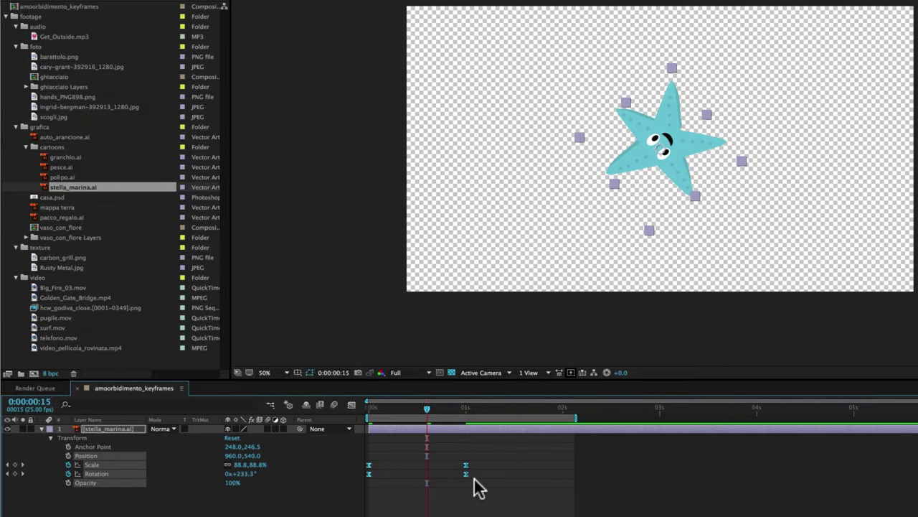
Step: Preview the animation and move the end keyframes later to 0:00:01:13
{"action": "key", "text": "space"}
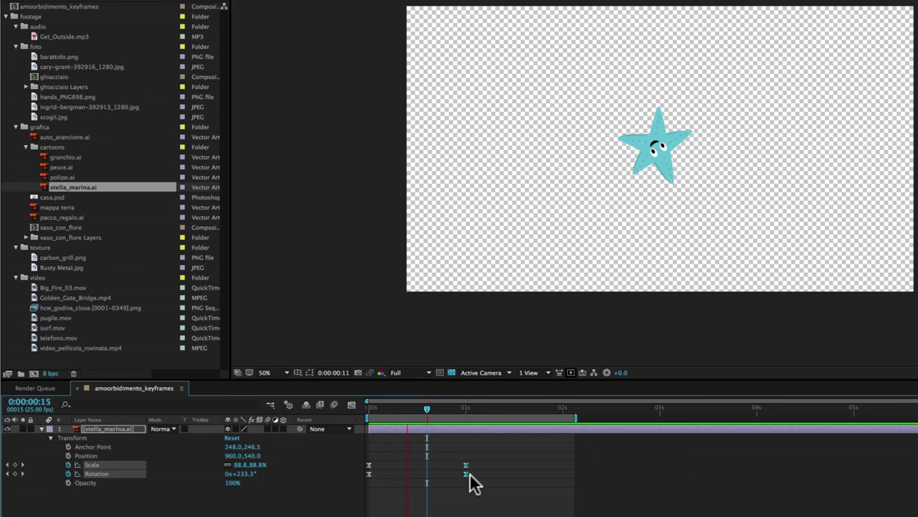
{"action": "left_click_drag", "start_coordinate": [466, 475], "coordinate": [517, 475]}
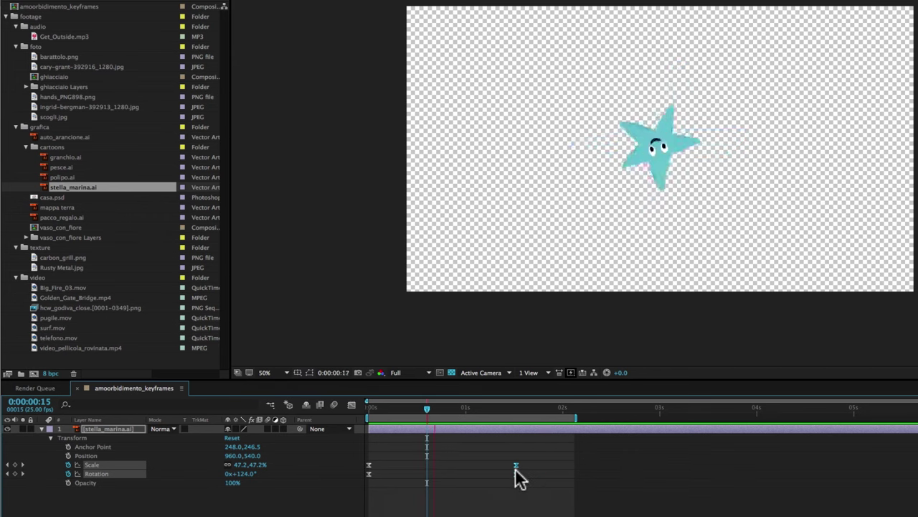
{"action": "left_click", "coordinate": [665, 180]}
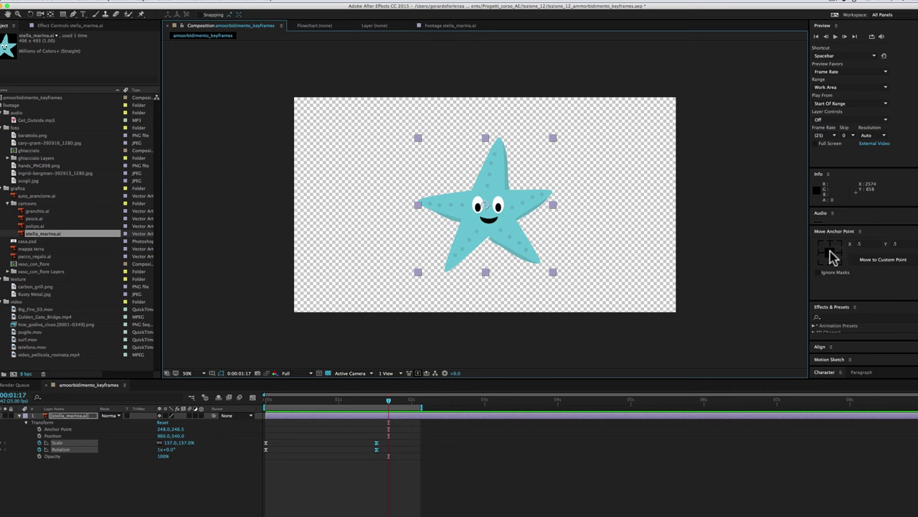
Step: Move the starfish's anchor point to 256.8, 268.8, then preview and scrub to 0:00:01:19
{"action": "left_click", "coordinate": [831, 256]}
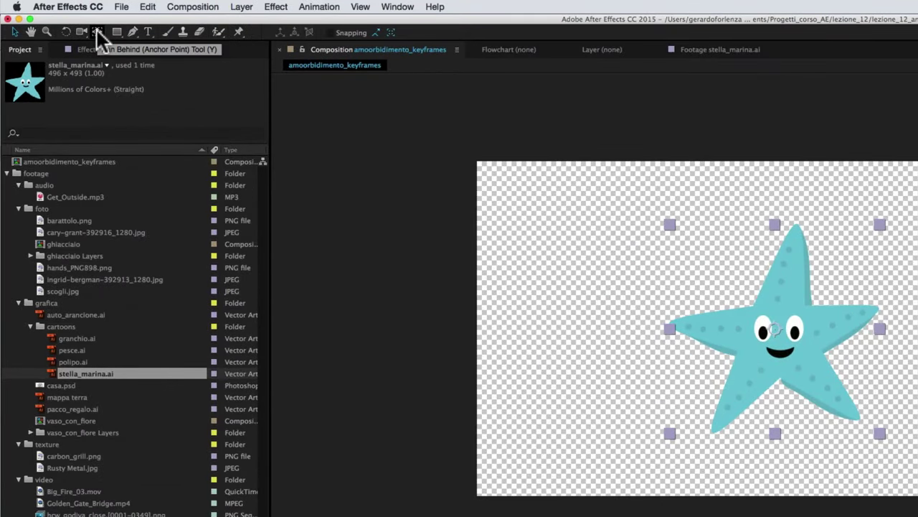
{"action": "left_click", "coordinate": [99, 33]}
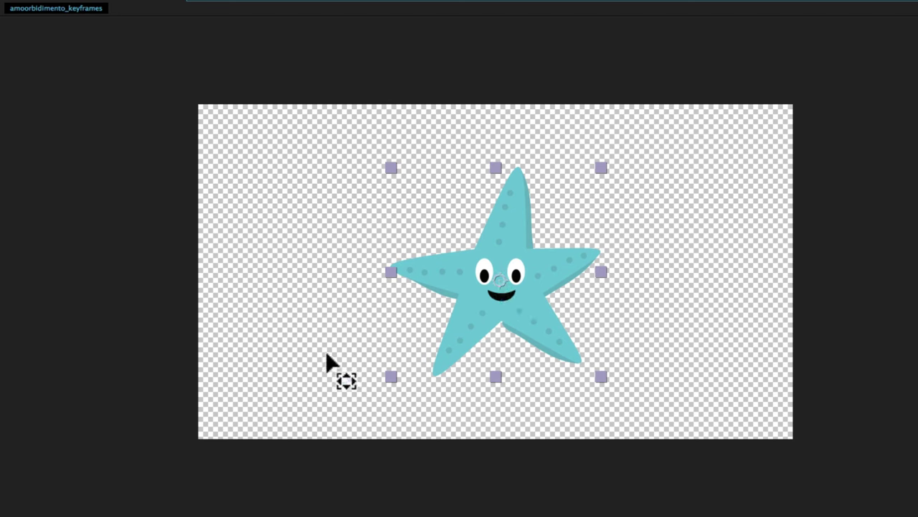
{"action": "key", "text": "space"}
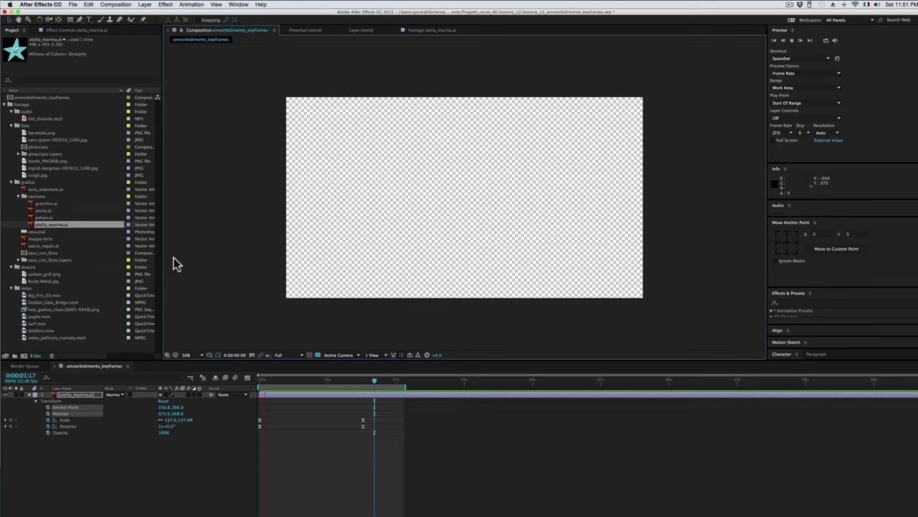
{"action": "left_click", "coordinate": [298, 378]}
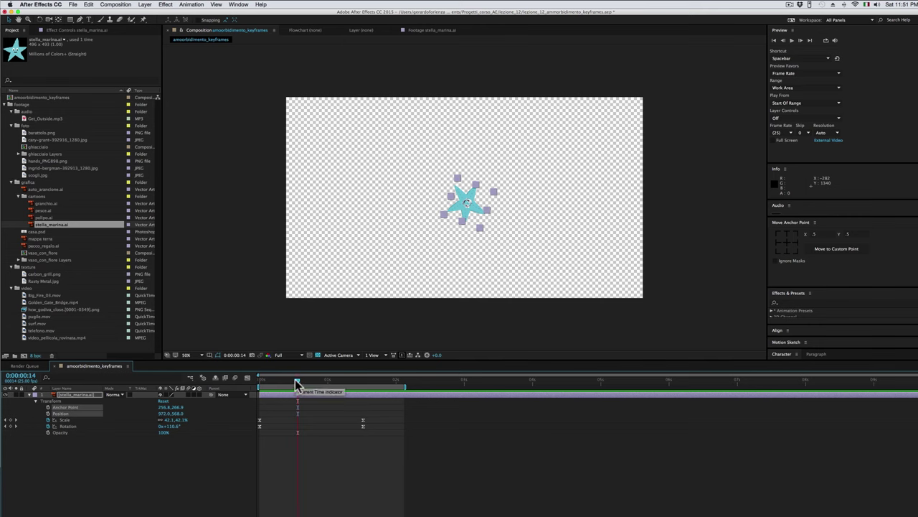
{"action": "left_click_drag", "start_coordinate": [297, 385], "coordinate": [380, 389]}
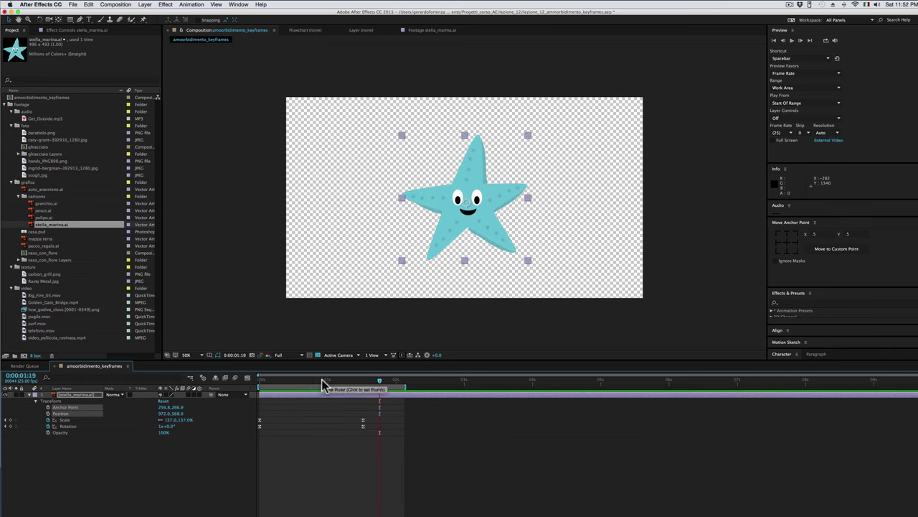